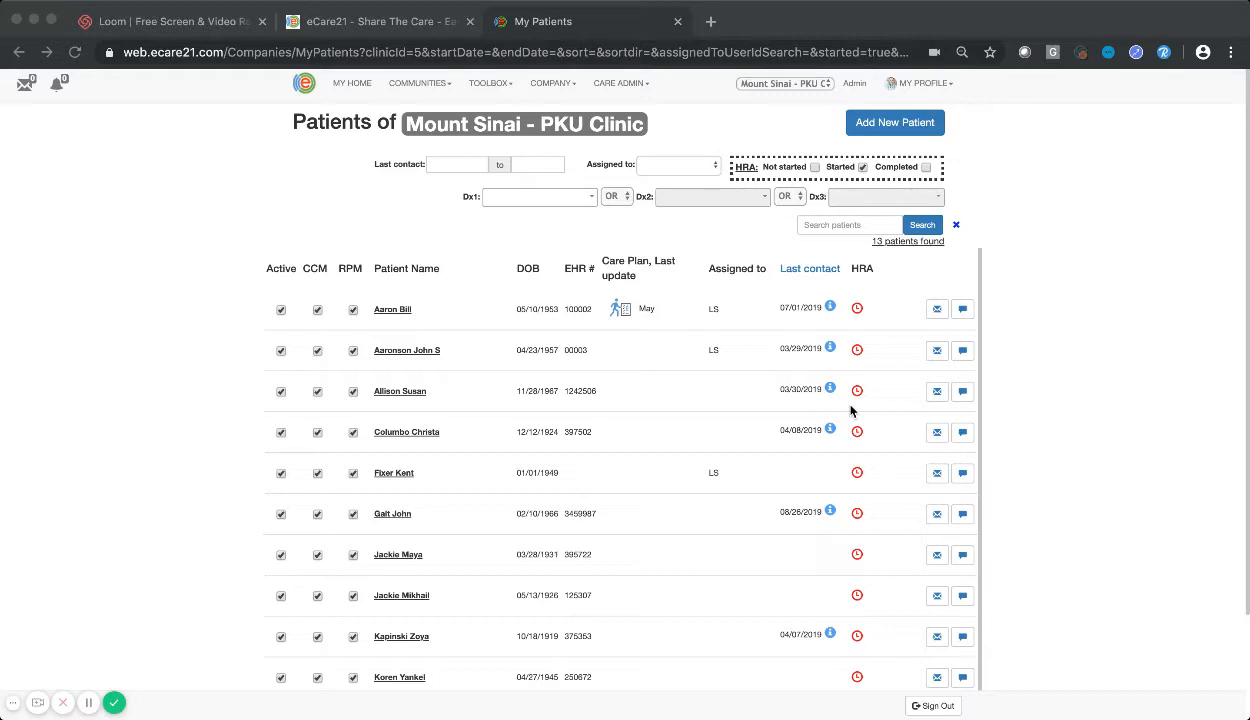
Step: Open the first listed patient's record and review the contact, insurance, login and monitoring device information
click(399, 314)
click(399, 311)
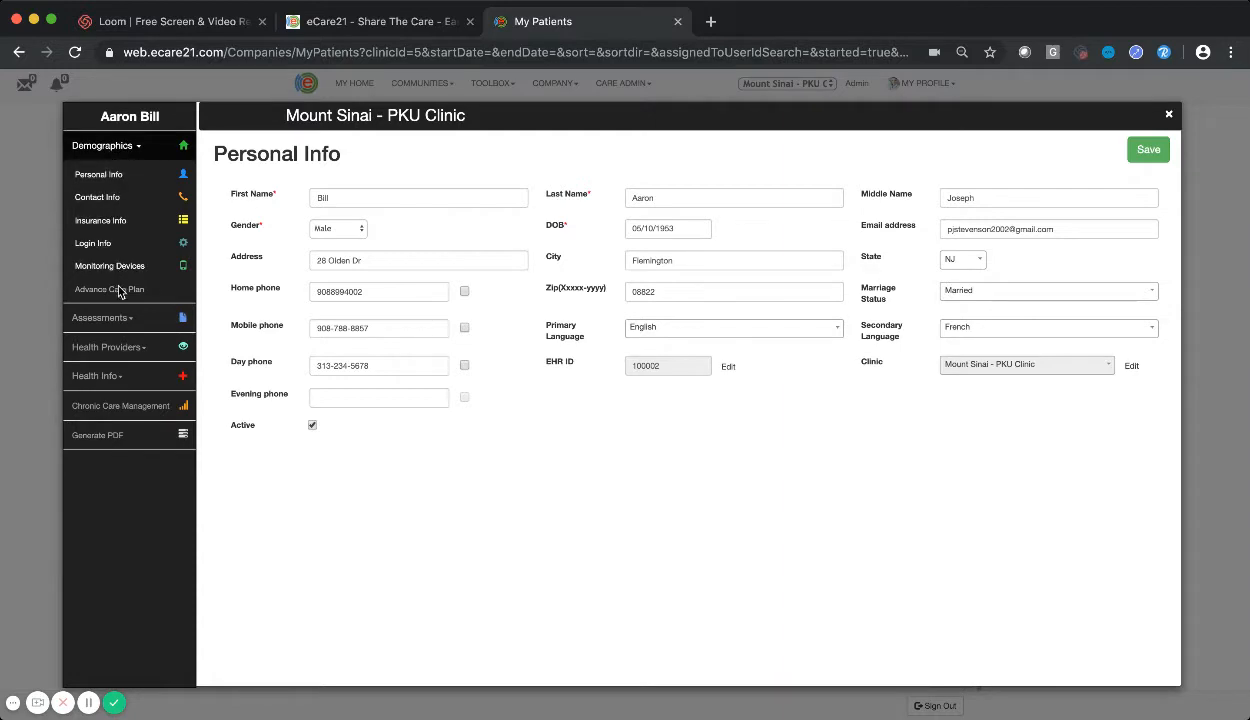
click(97, 202)
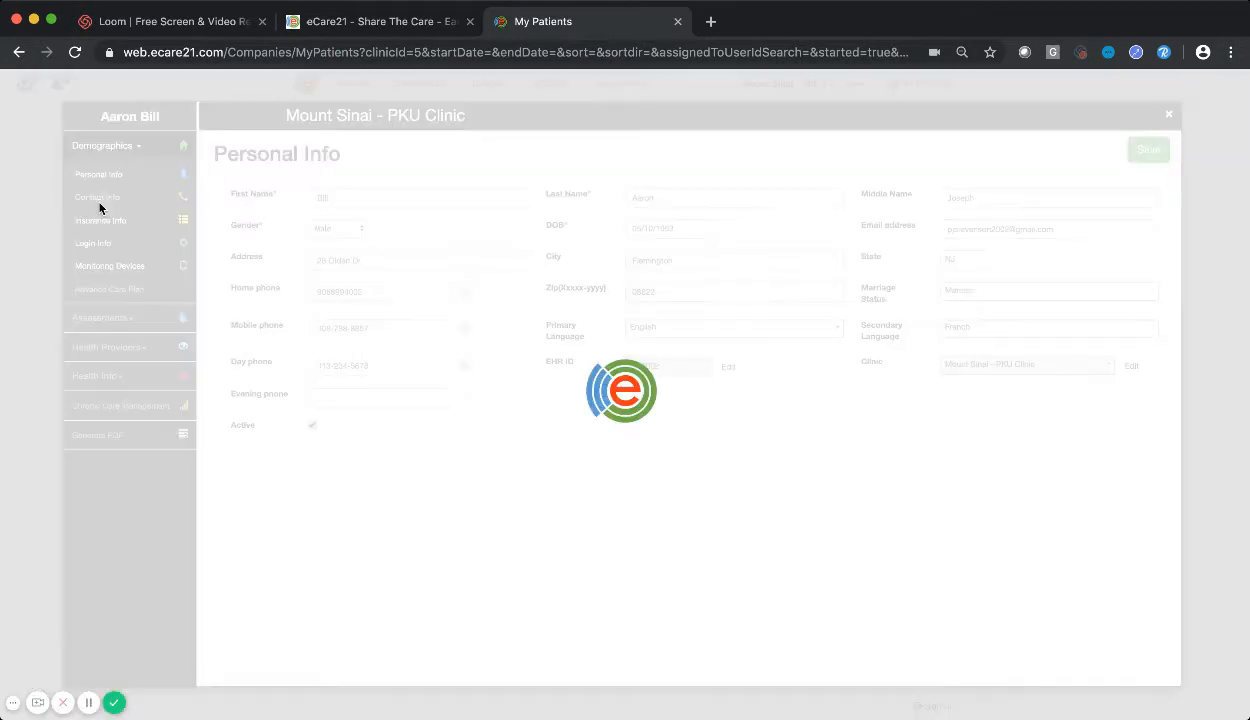
click(103, 222)
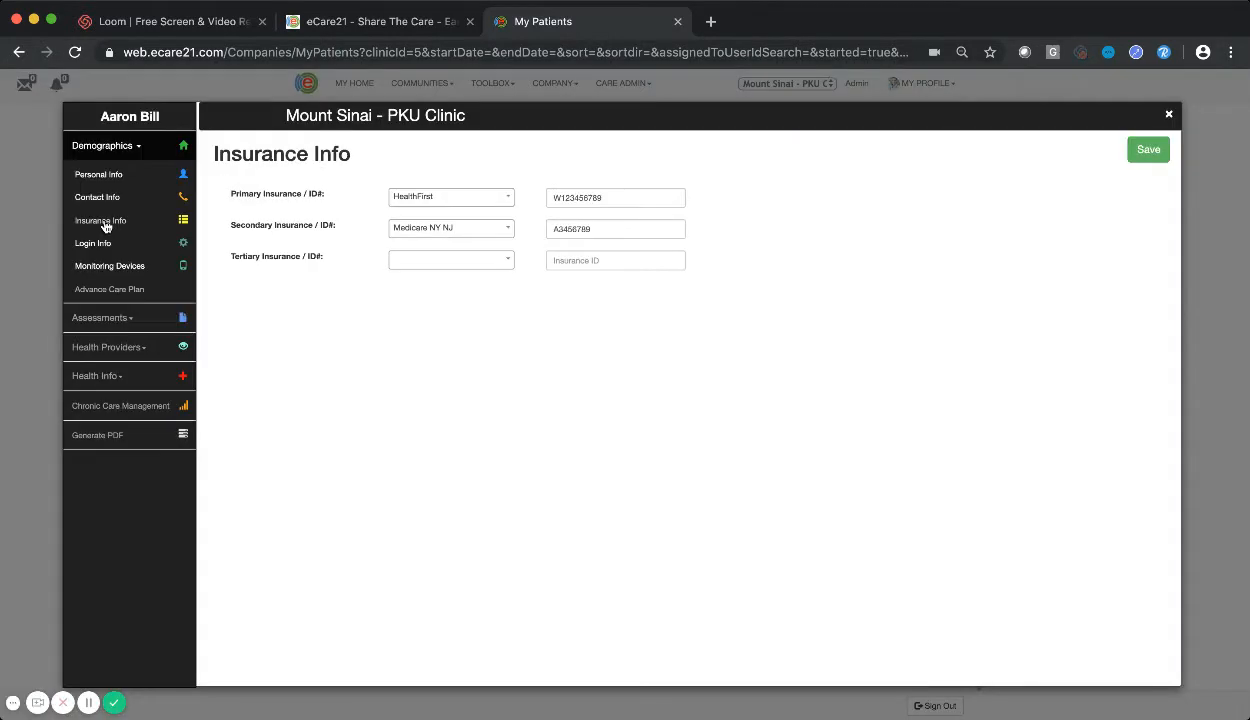
click(95, 245)
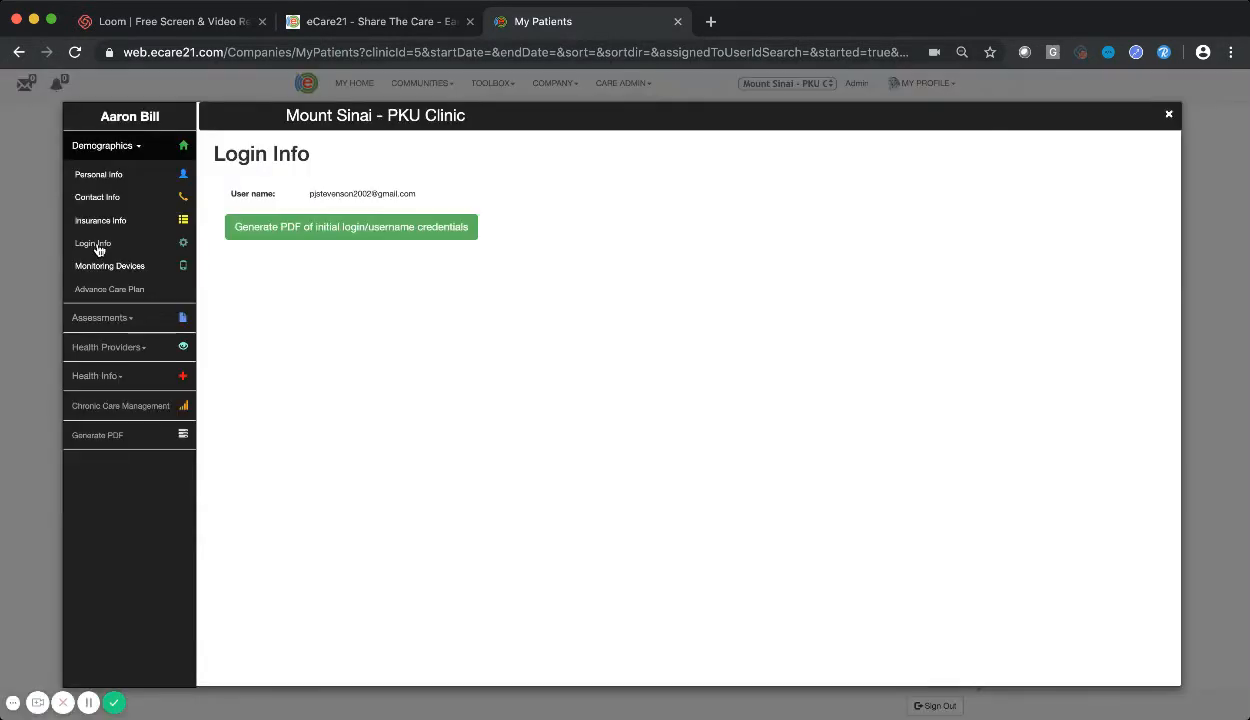
click(104, 268)
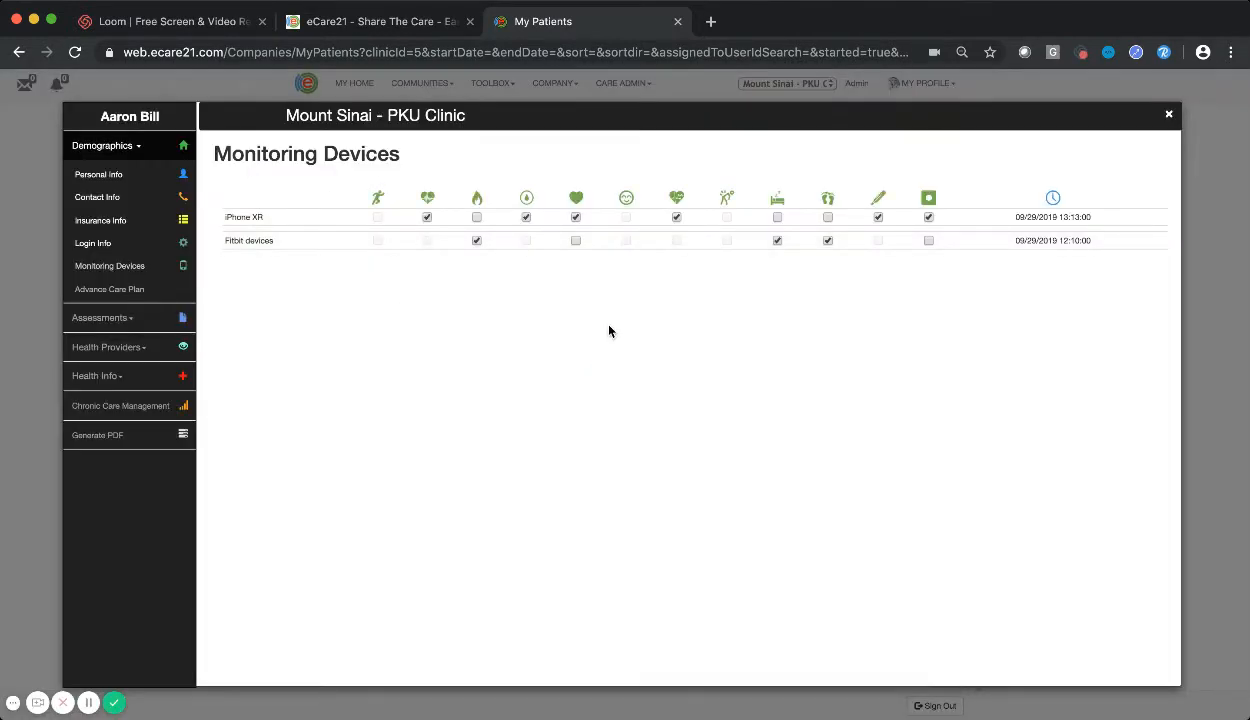
Step: Review the patient's diagnoses, goals, barriers, medications, allergies, and the care plan's review and approval history
click(102, 380)
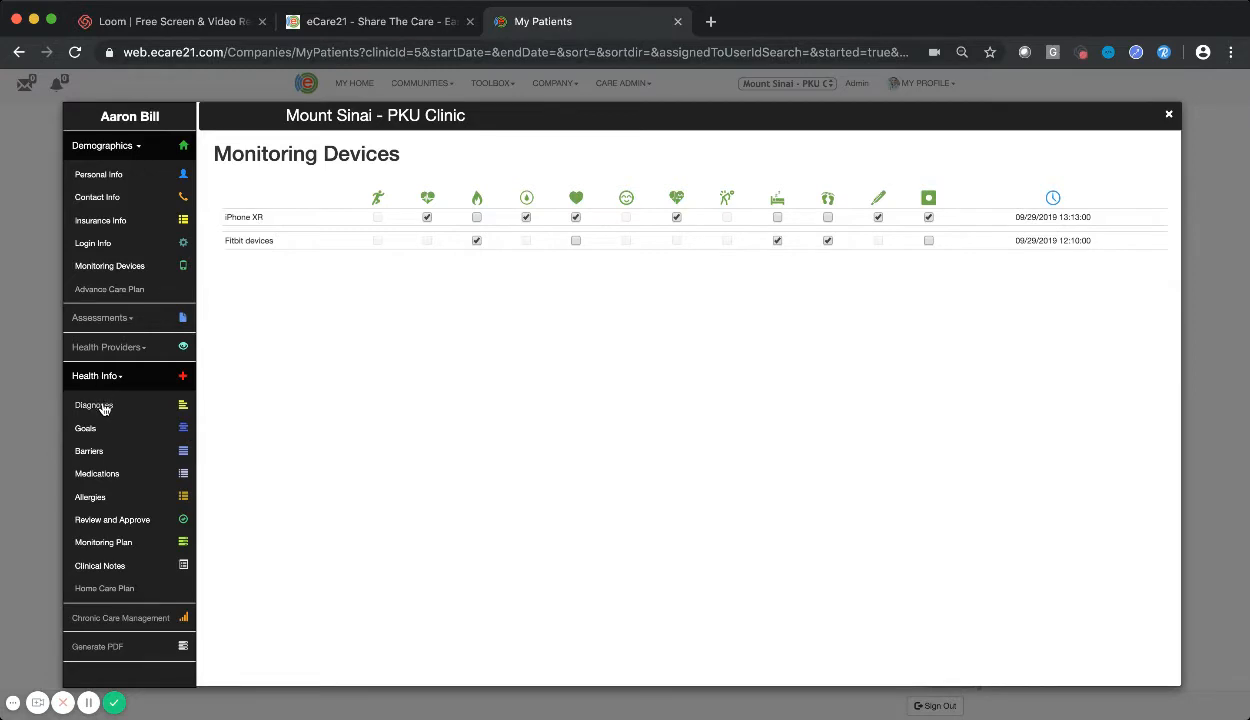
click(102, 406)
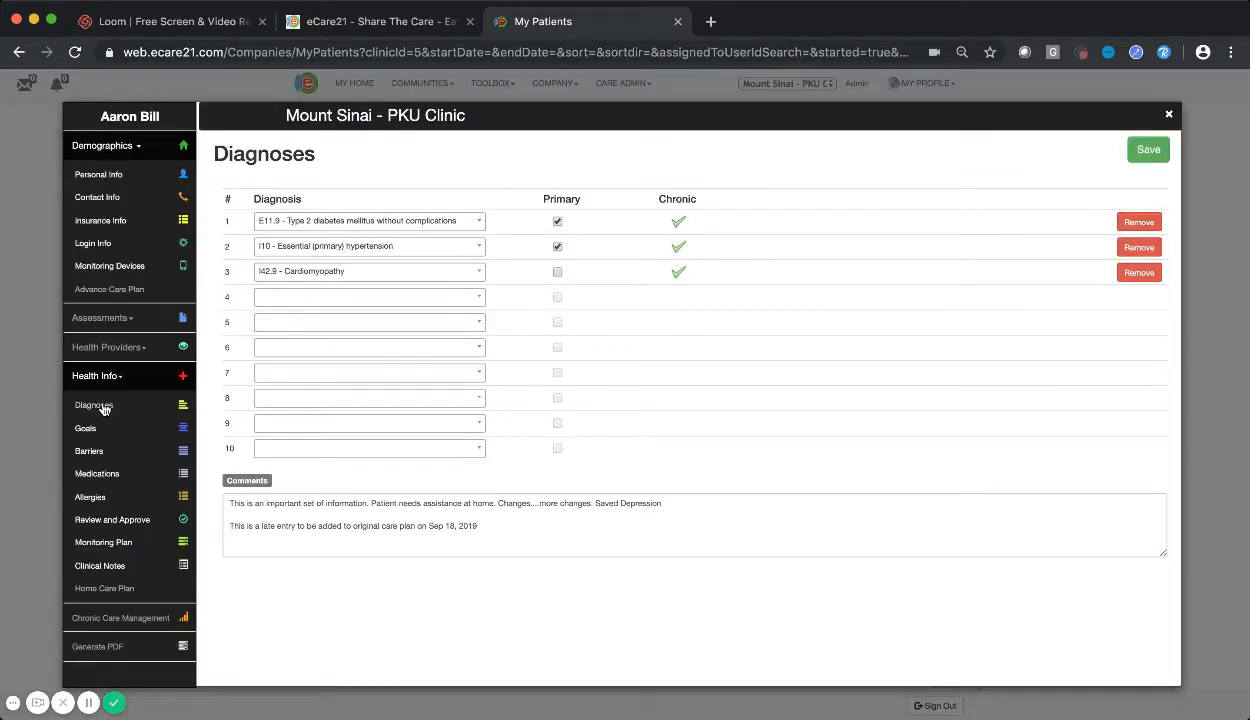
click(86, 429)
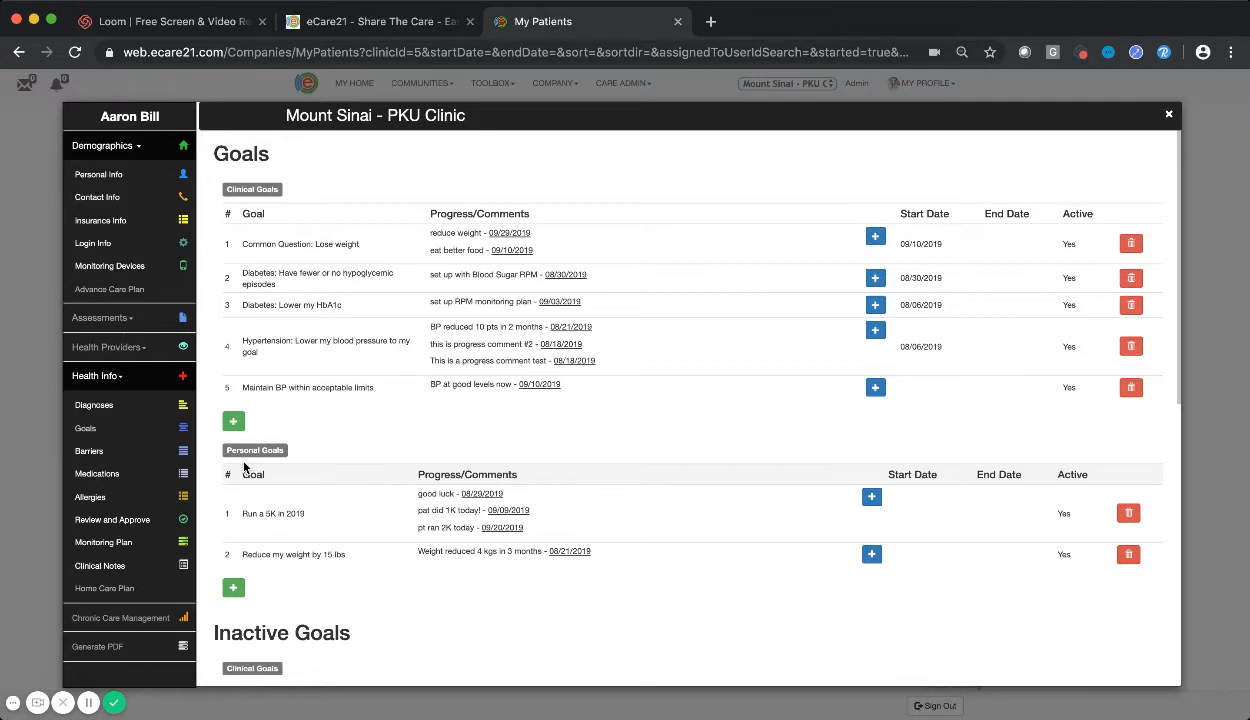
click(99, 455)
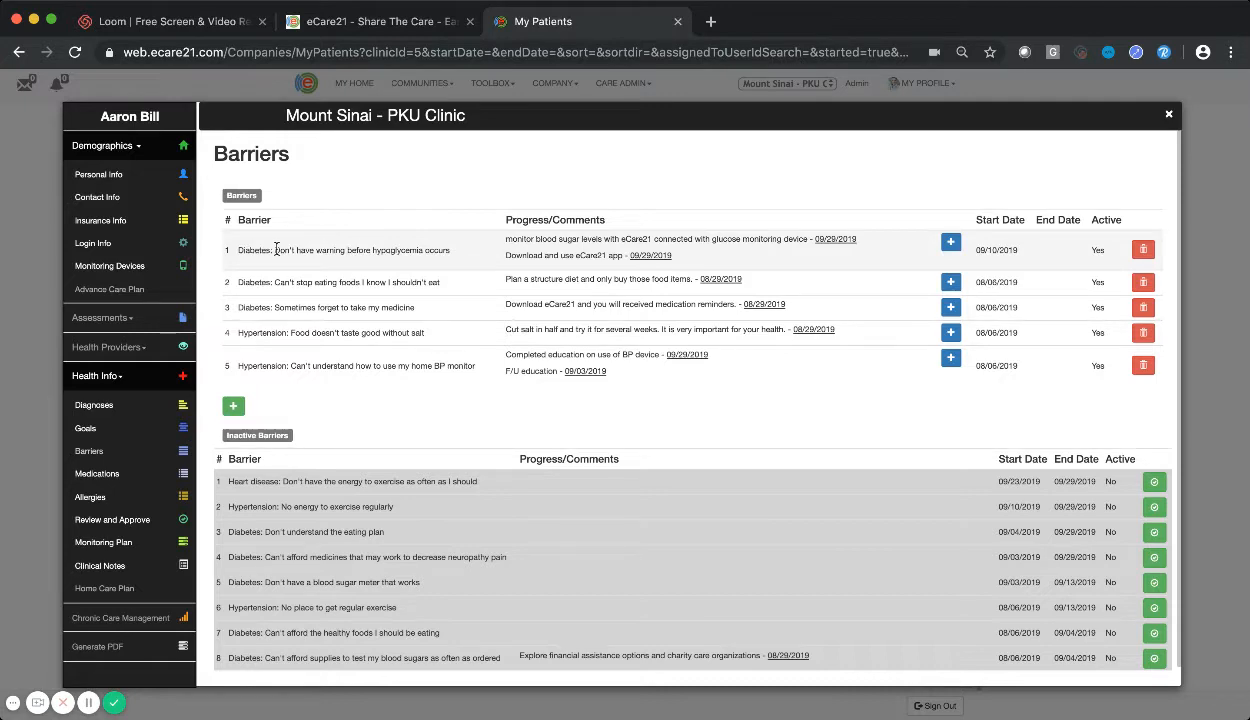
click(108, 477)
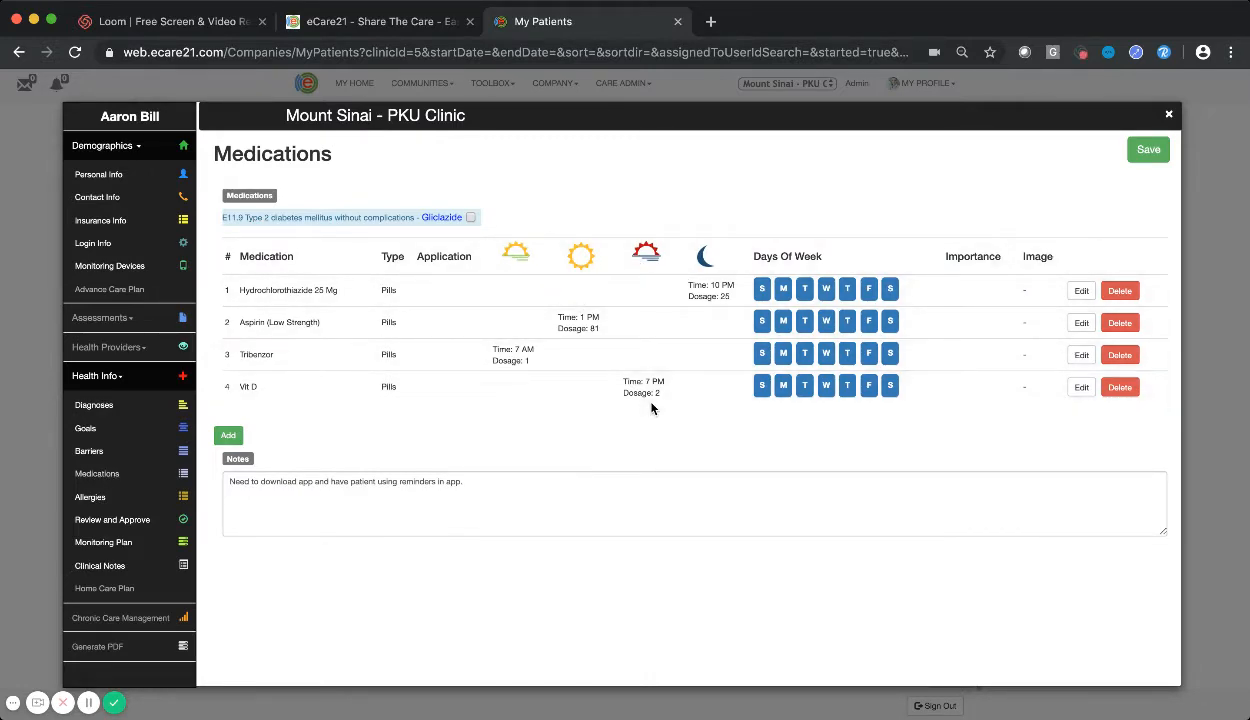
click(99, 506)
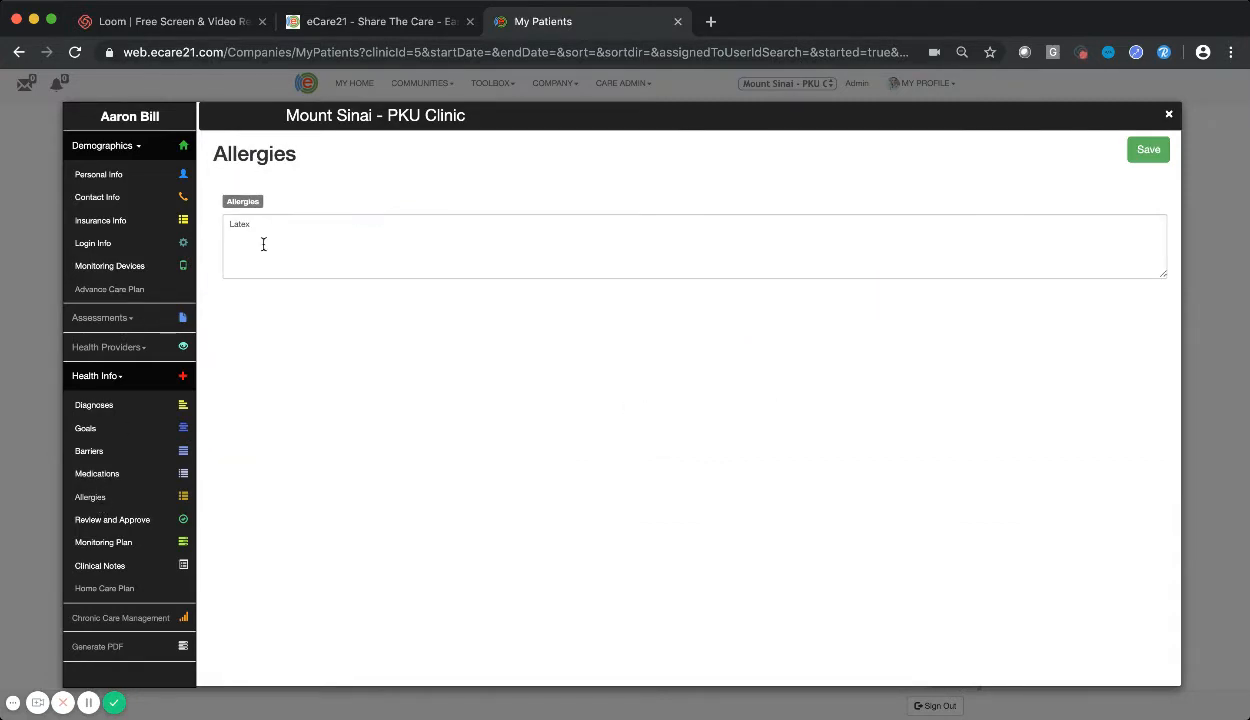
drag(258, 230, 210, 231)
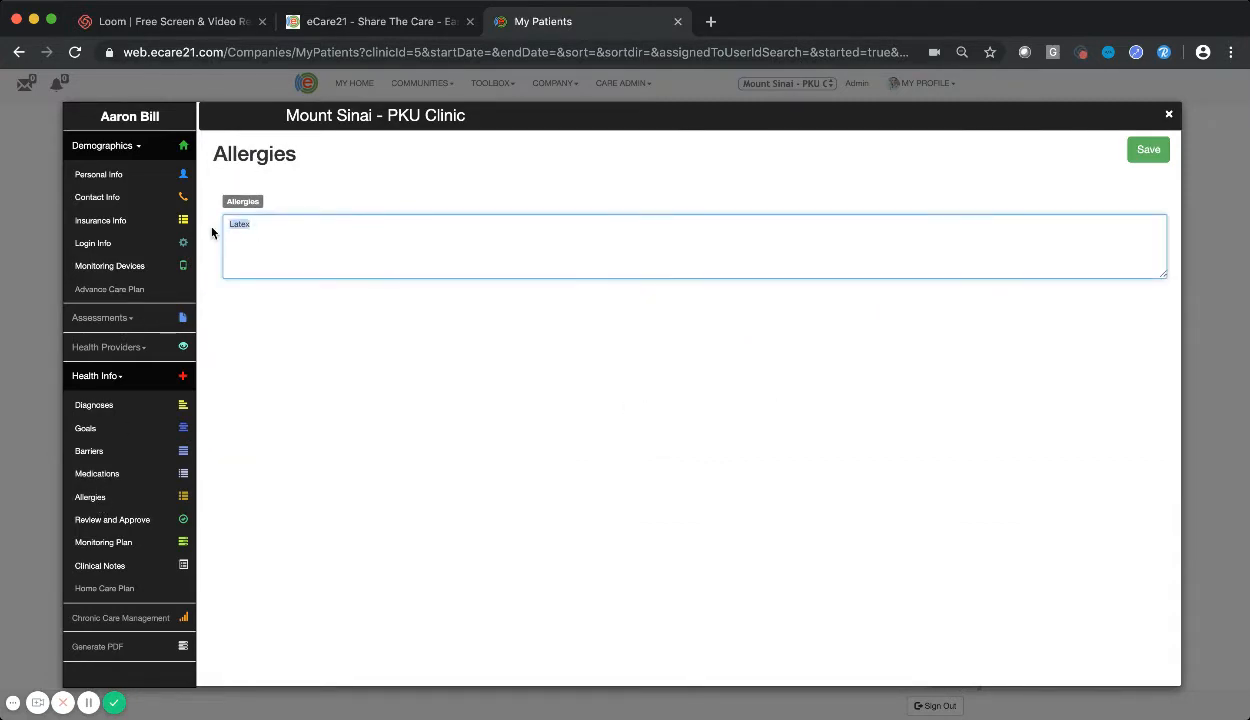
click(118, 520)
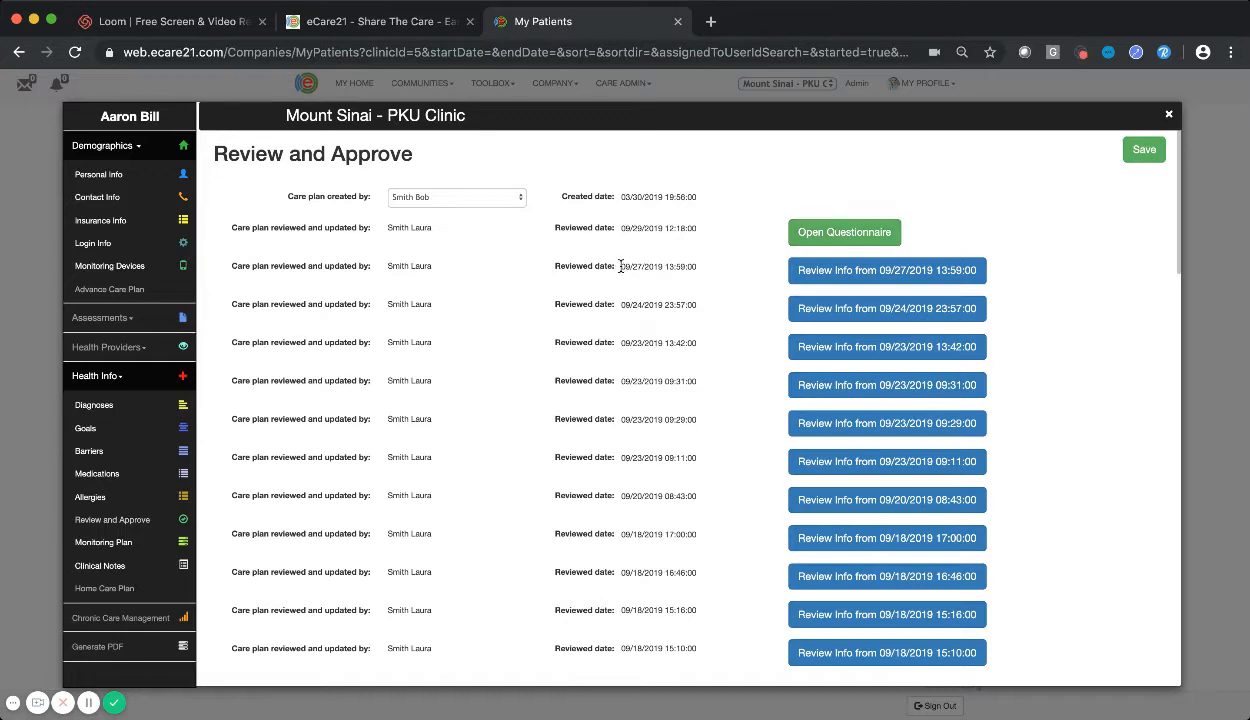
Step: Open the patient's monitoring plan in the RPM site and examine whom and how to inform, the monitored vitals and their thresholds
click(115, 545)
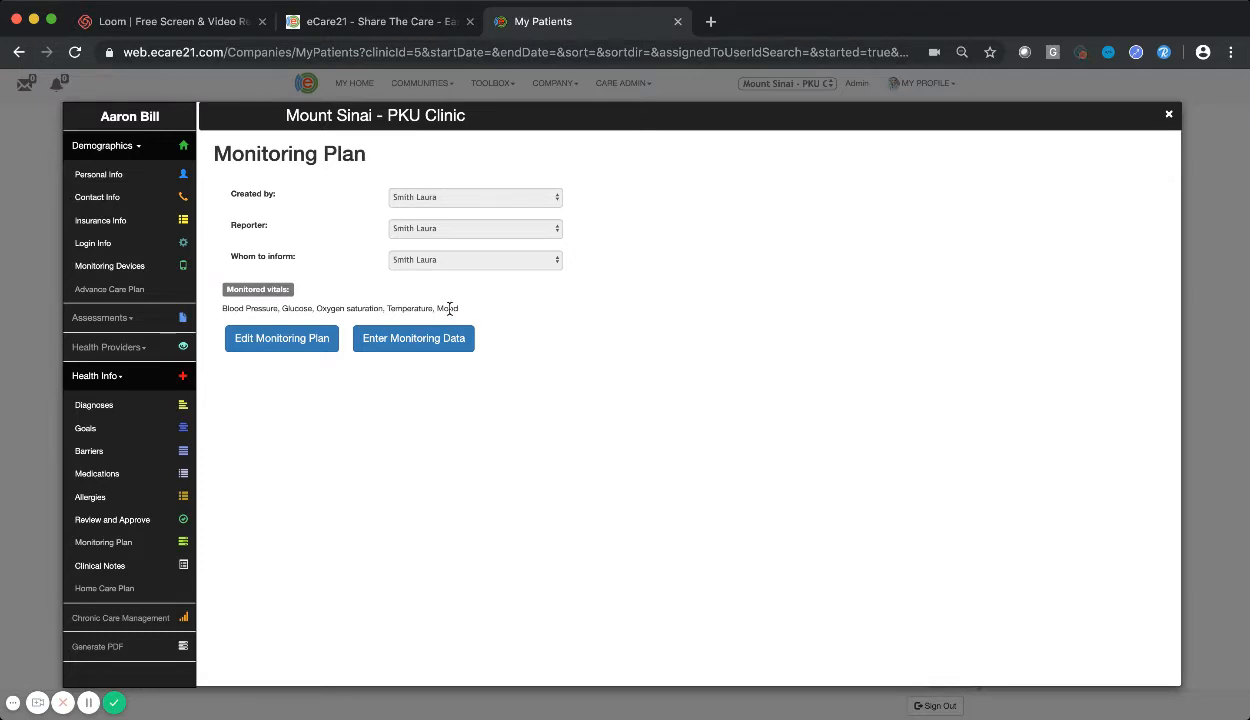
click(293, 339)
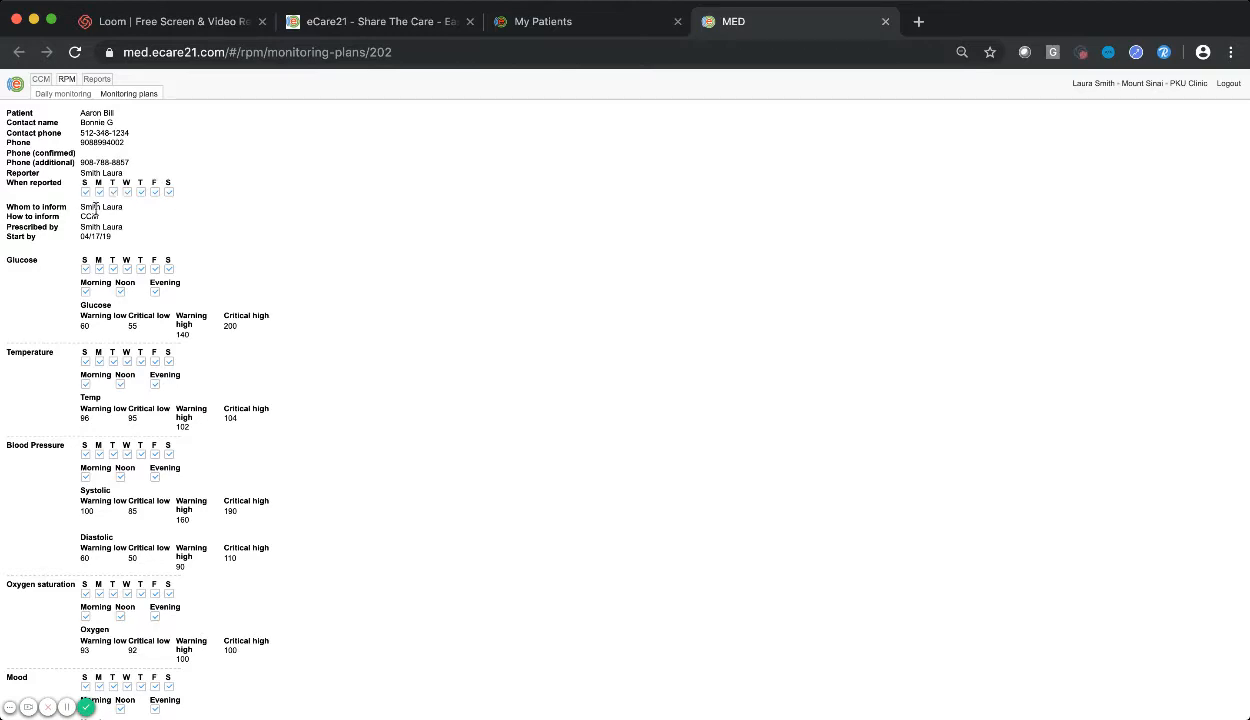
drag(80, 216, 102, 218)
click(86, 230)
scroll(27, 593, down, 3)
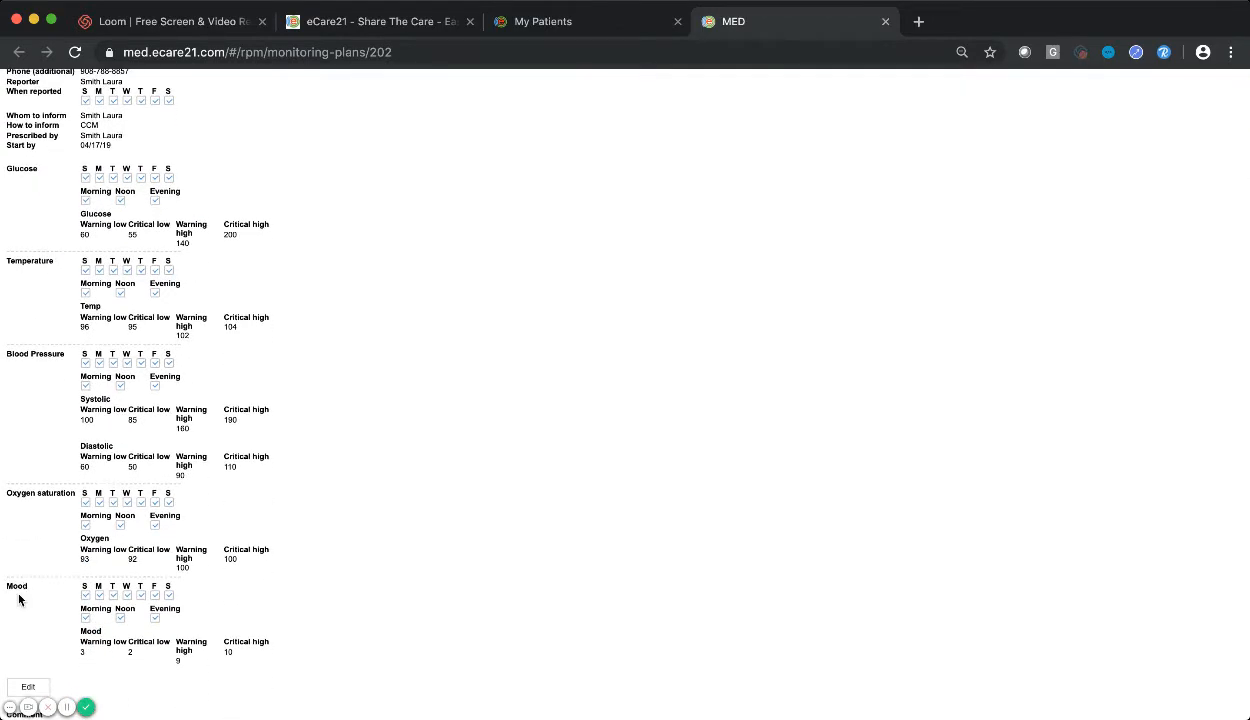
scroll(180, 475, up, 3)
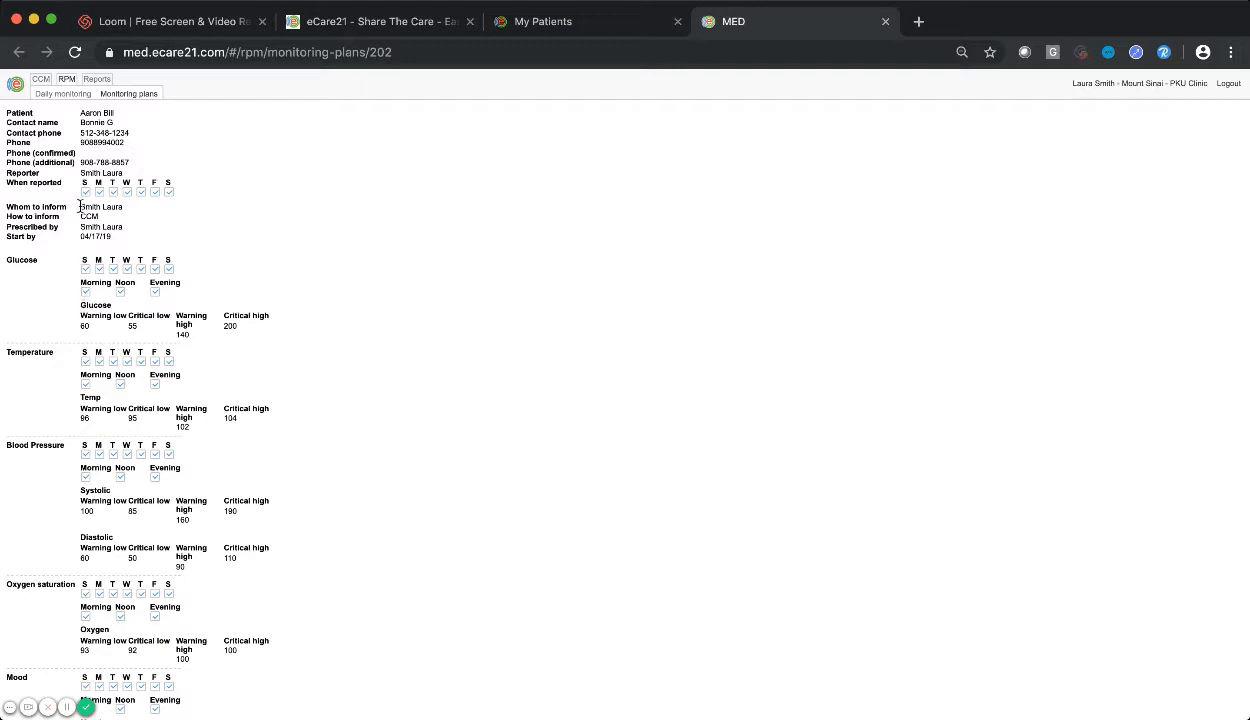
drag(79, 206, 114, 219)
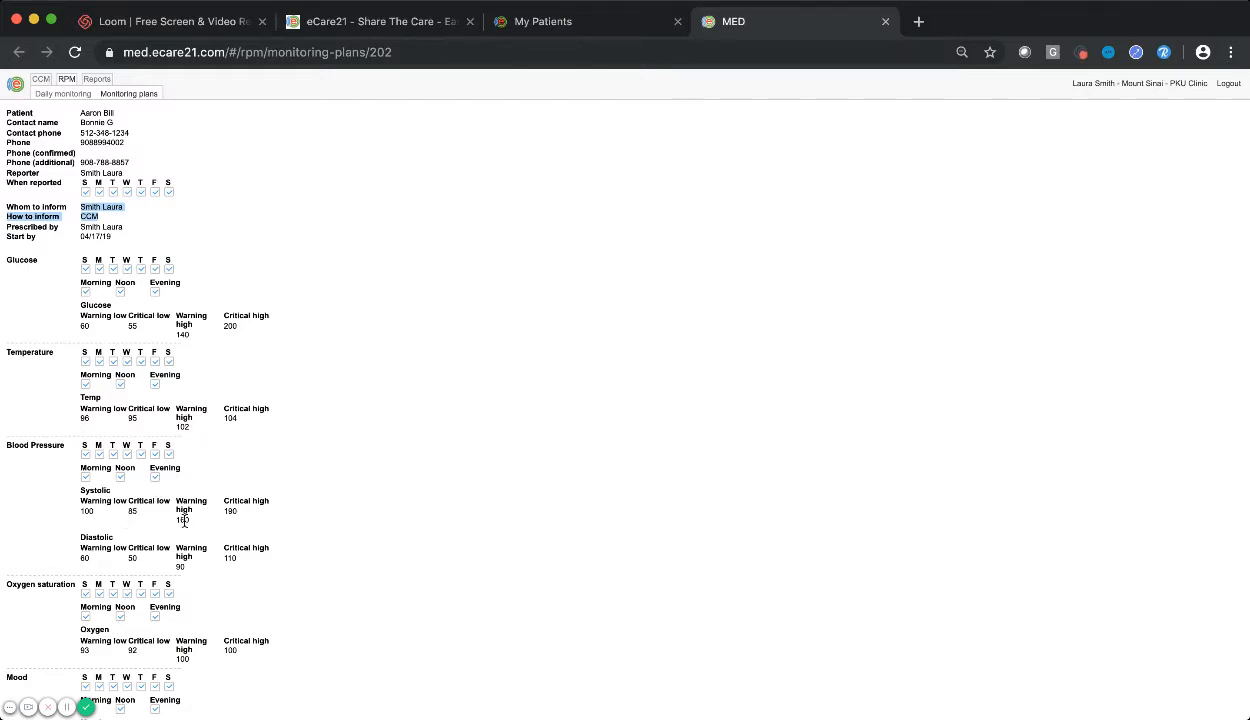
scroll(184, 515, down, 3)
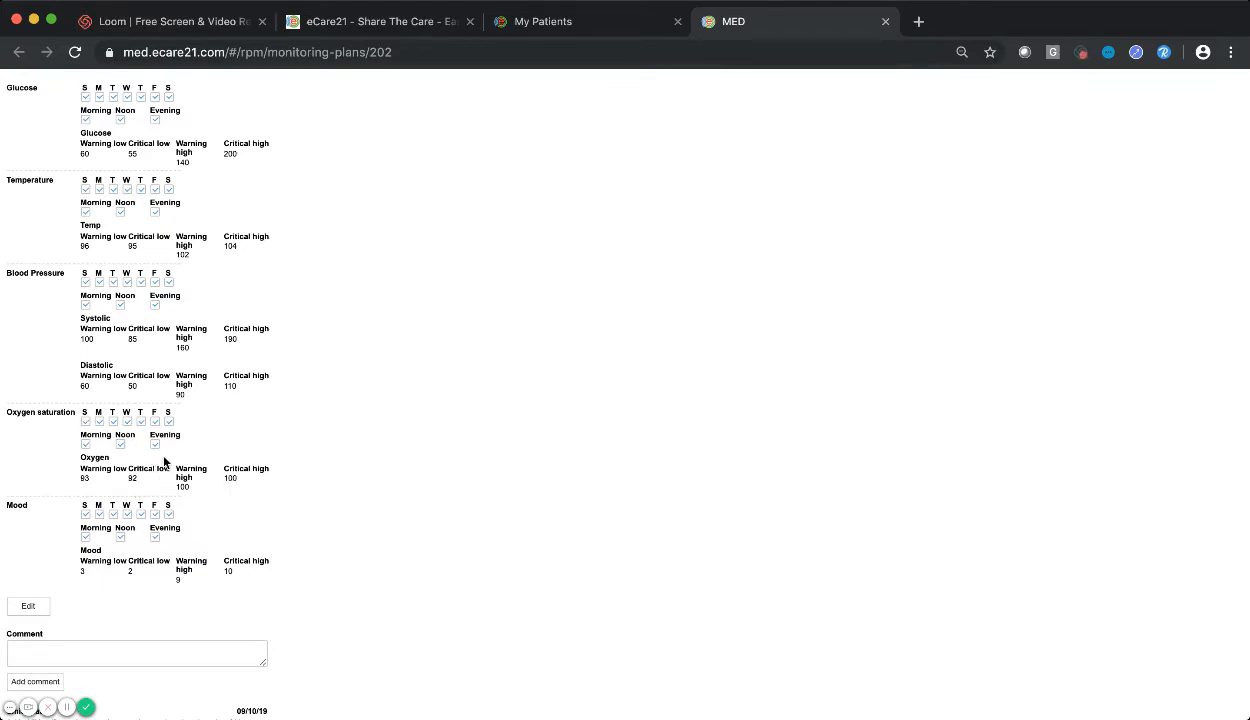
scroll(210, 313, up, 3)
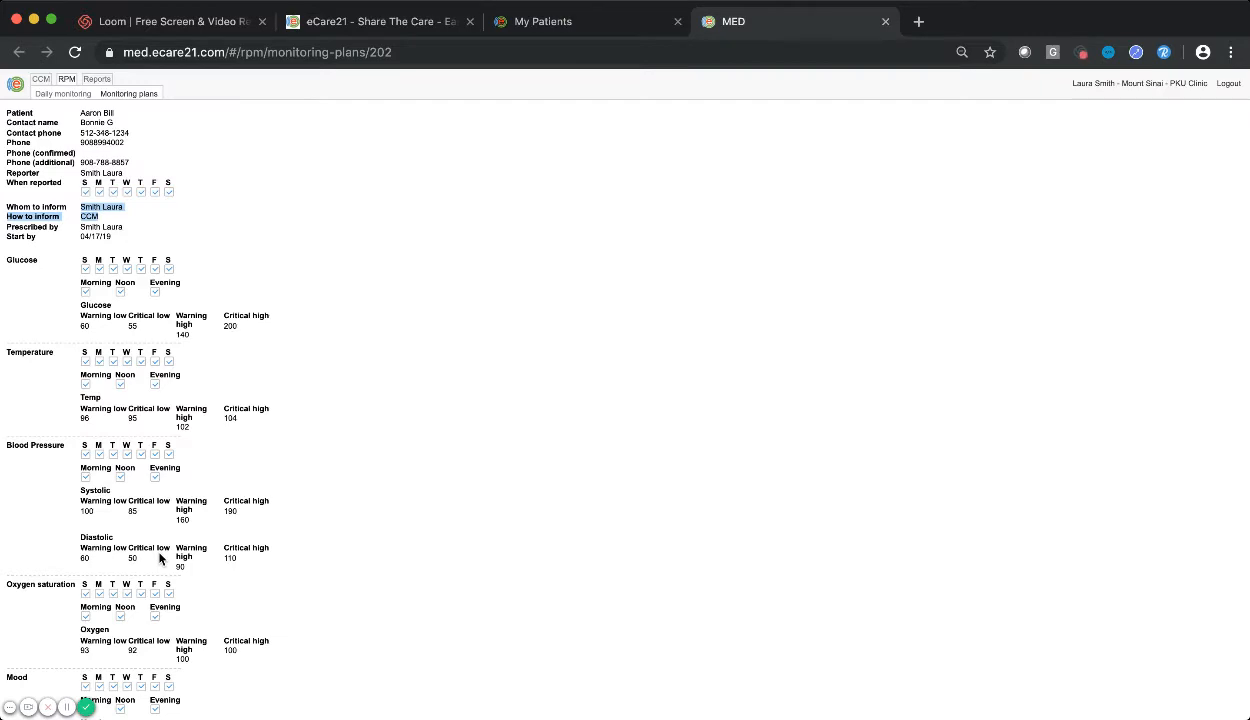
scroll(226, 372, down, 3)
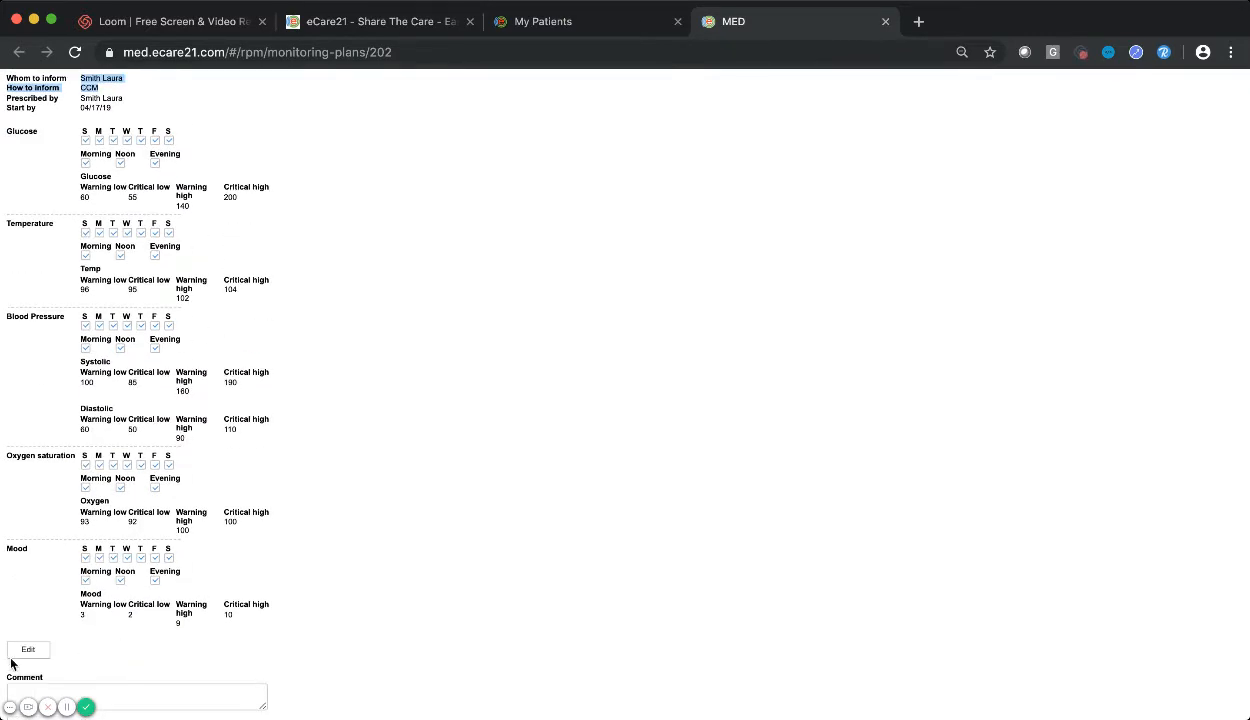
Step: Edit the monitoring plan and add Weight as a vital parameter measured on all days, morning, noon and evening
click(28, 650)
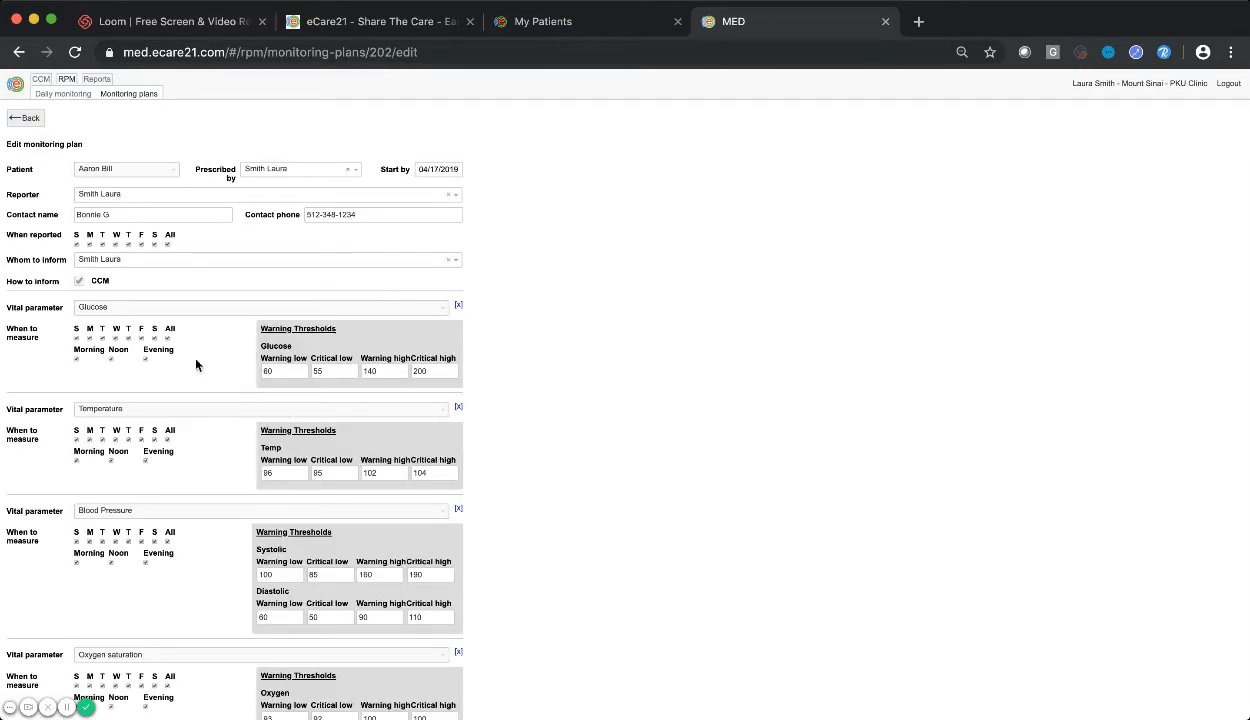
scroll(194, 615, down, 4)
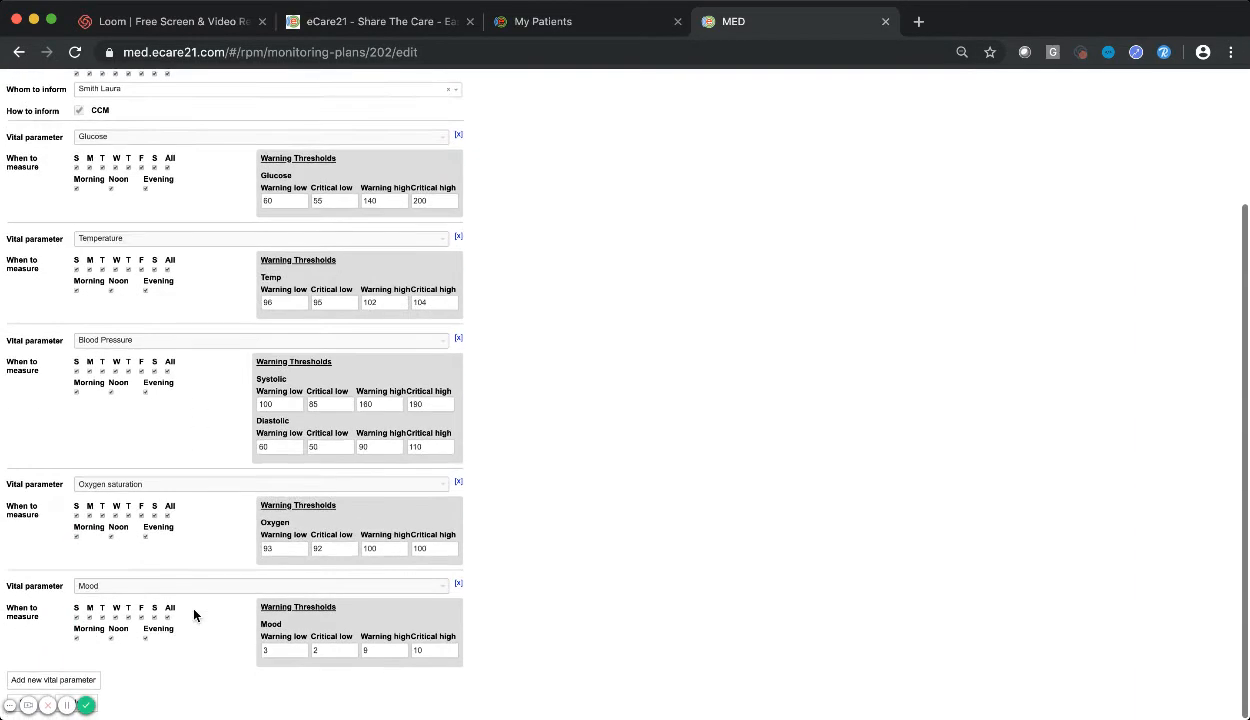
click(62, 681)
scroll(185, 687, down, 2)
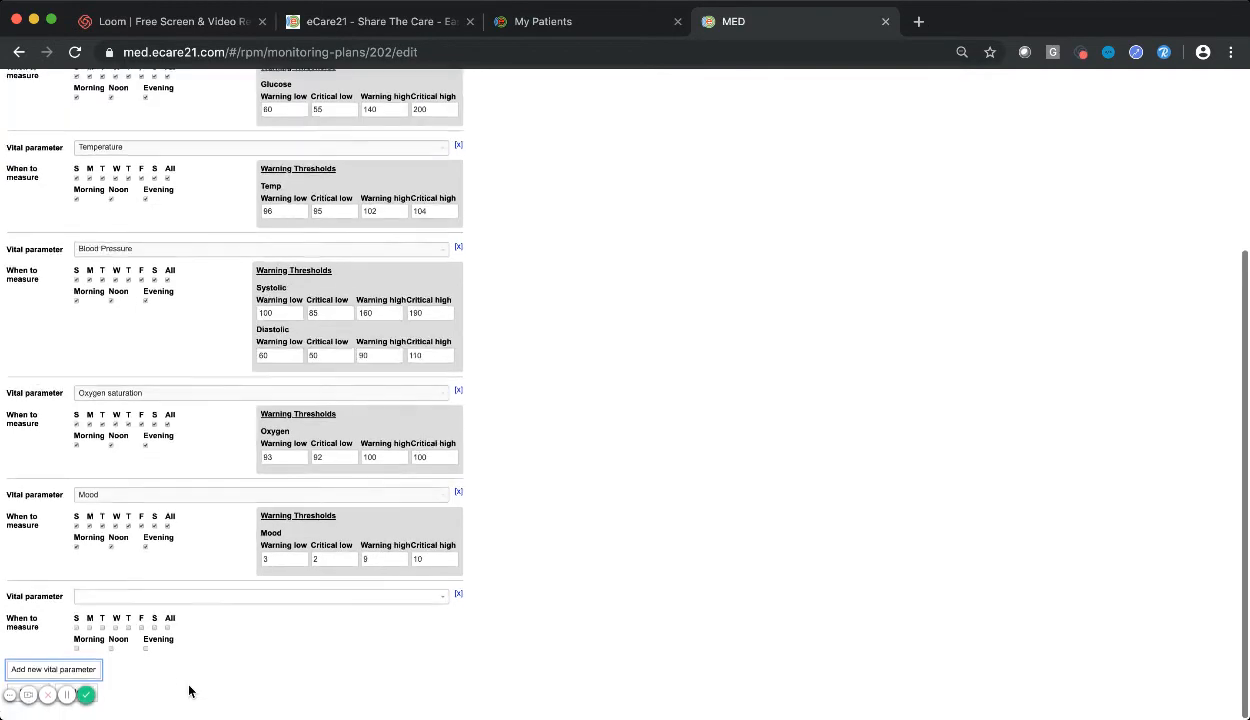
click(289, 610)
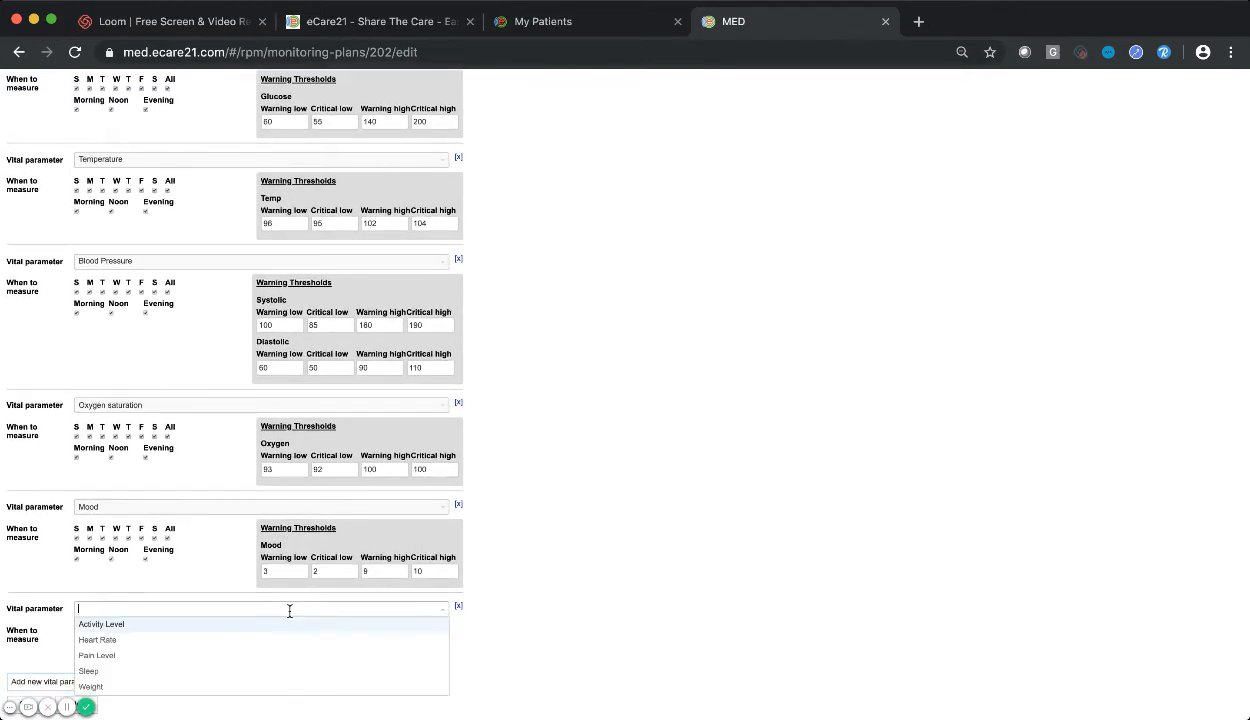
click(110, 685)
click(168, 640)
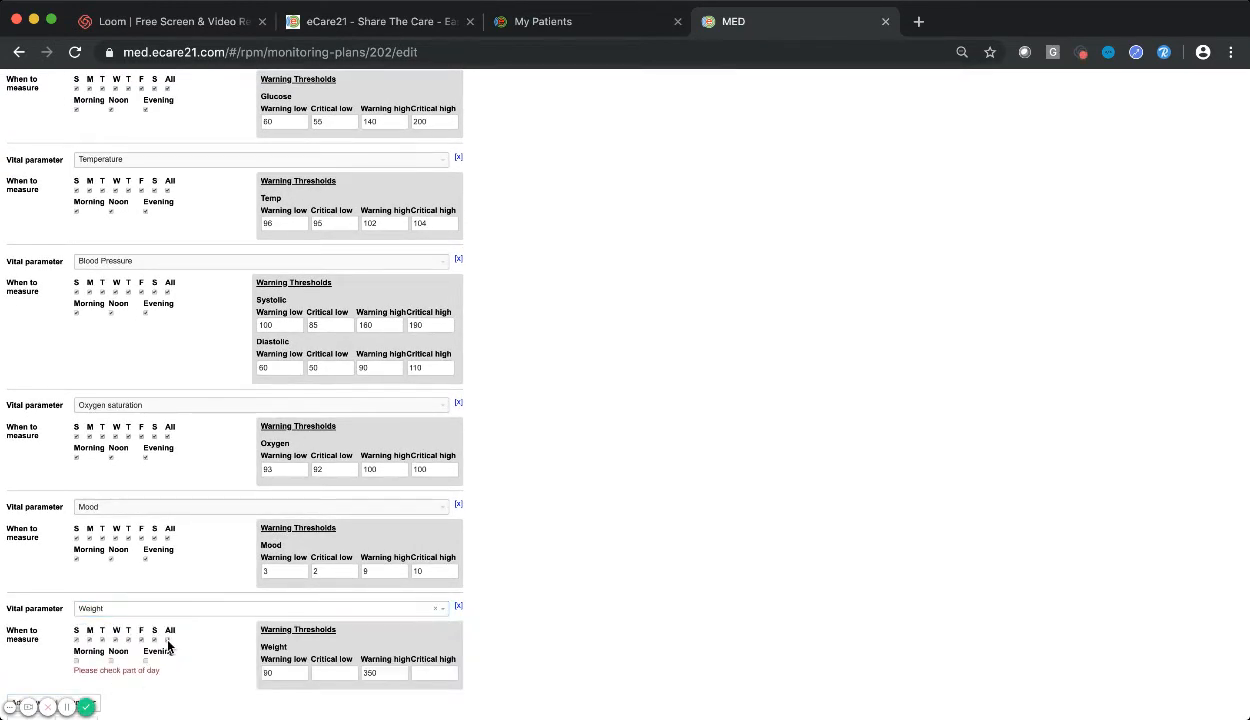
click(146, 661)
click(111, 661)
click(77, 662)
click(283, 674)
key(BackSpace)
key(BackSpace)
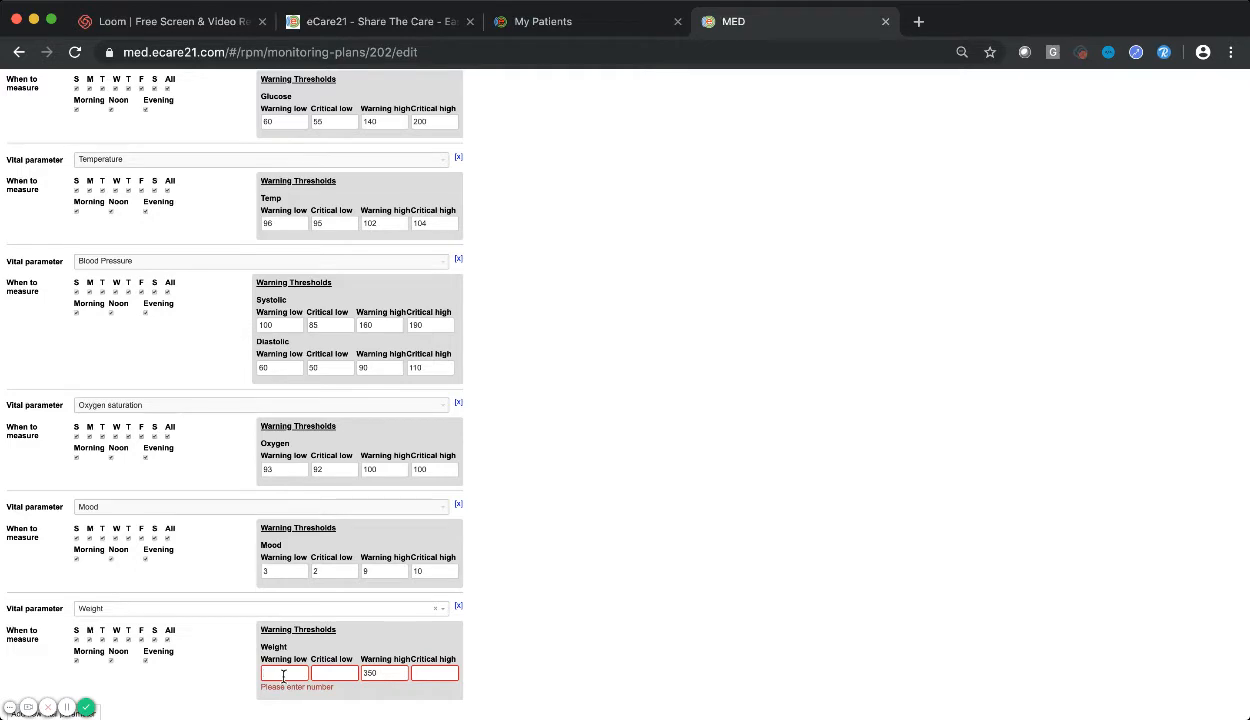
text(85)
click(337, 674)
text(80)
key(BackSpace)
text(7)
Step: Set the Weight thresholds to warning low 70, critical low 65, warning high 85 and critical high 87
double_click(278, 673)
text(70)
click(333, 673)
key(BackSpace)
key(BackSpace)
text(65)
click(396, 671)
key(Delete)
key(Delete)
text(85)
click(436, 673)
text(87)
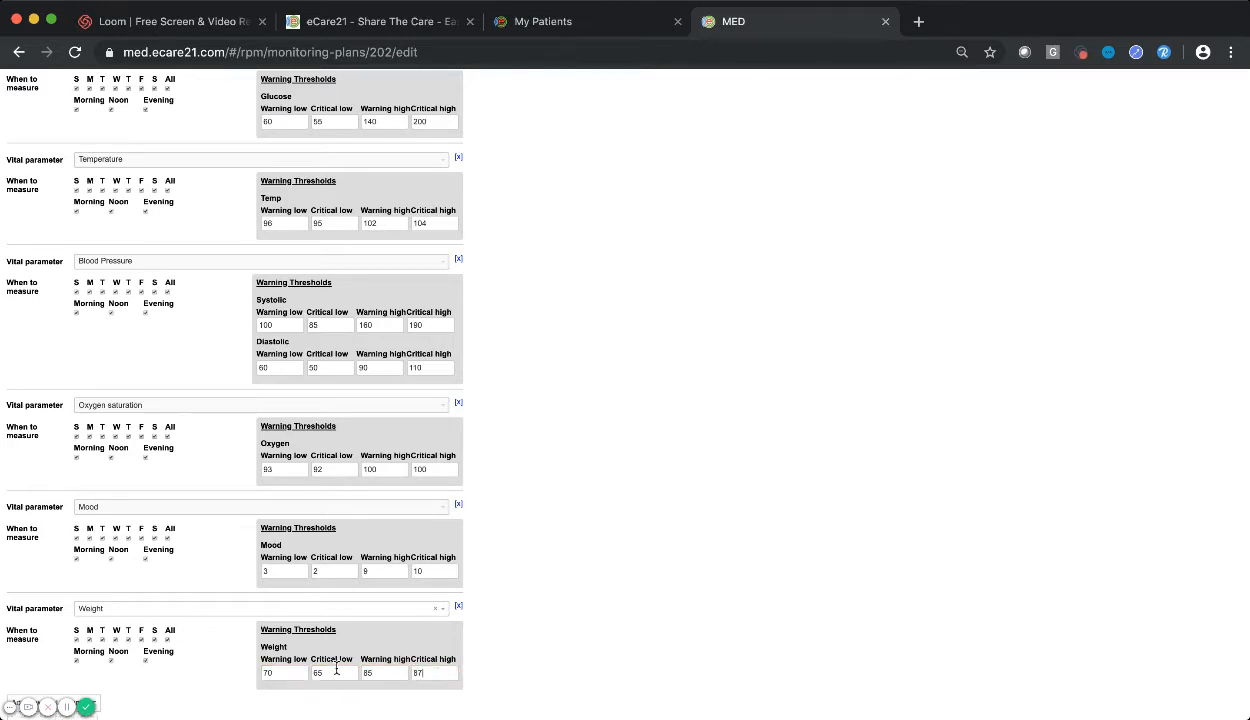
Step: Set the Weight critical low to 68 and warning low to 75, and save the monitoring plan
click(334, 677)
key(BackSpace)
text(8)
key(BackSpace)
text(5)
scroll(110, 700, down, 1)
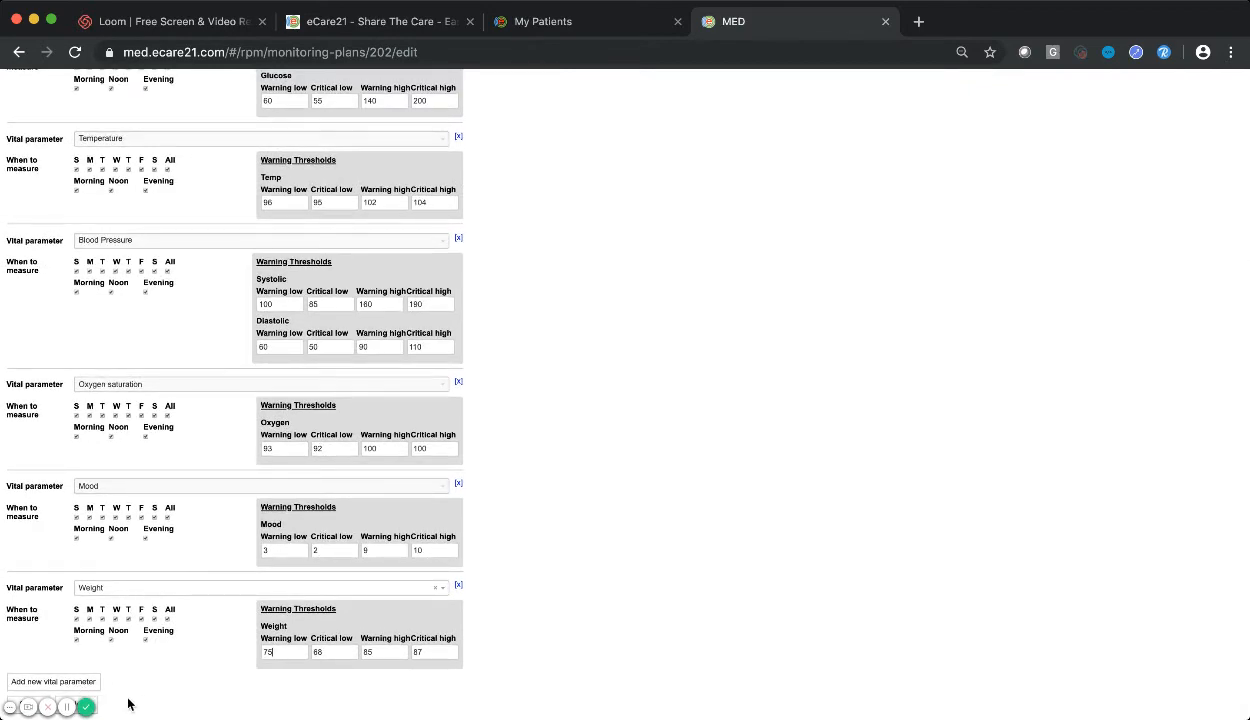
click(17, 705)
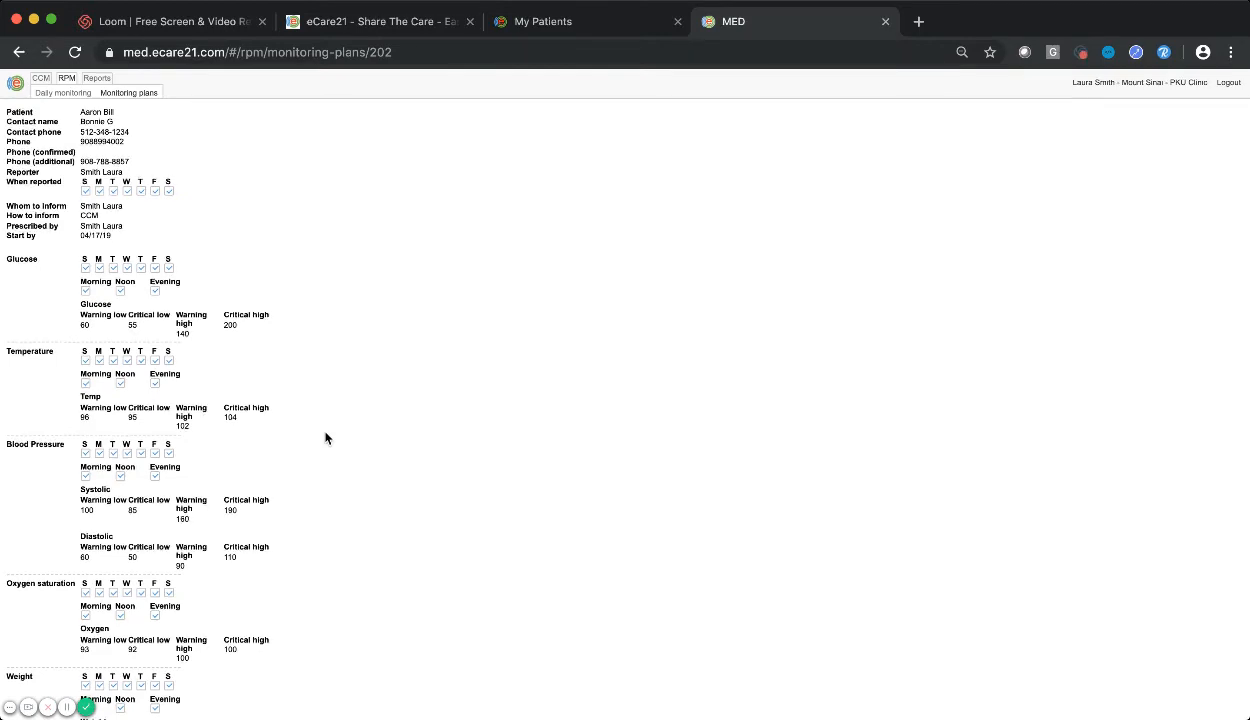
Step: Check the saved Weight settings and the plan's change history, and return to the patient's record in My Patients
scroll(326, 438, down, 5)
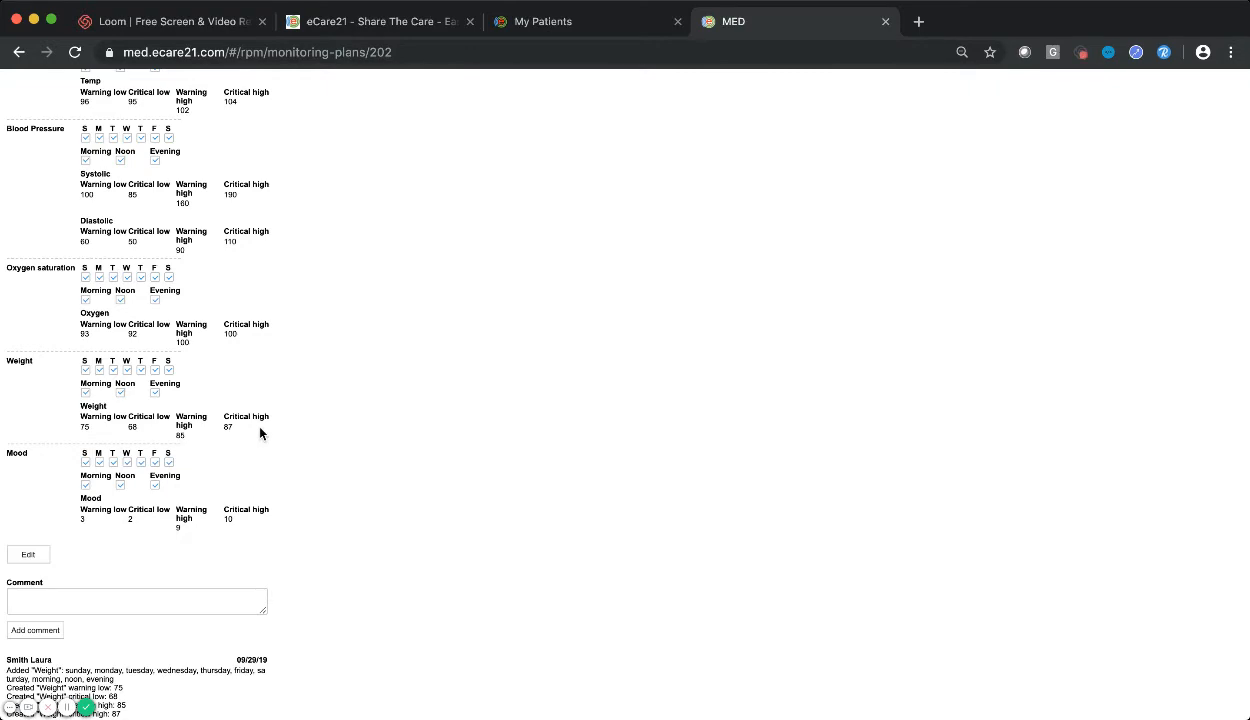
scroll(258, 432, down, 5)
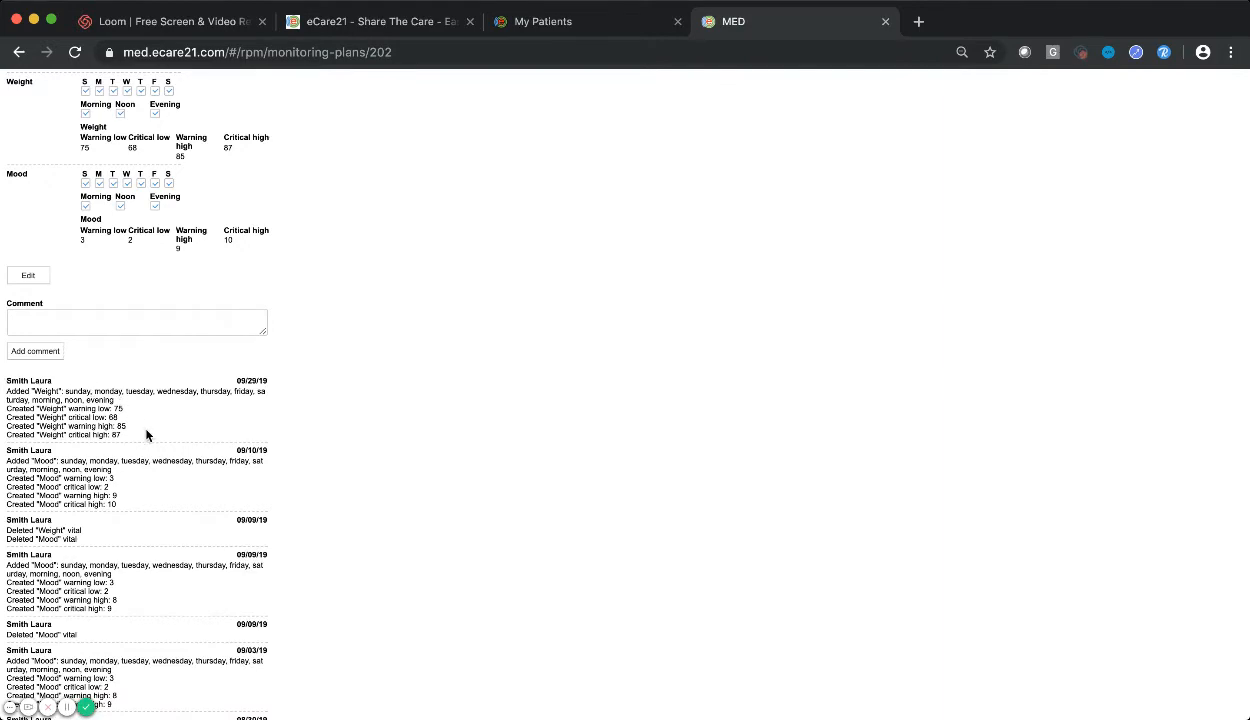
drag(123, 436, 2, 376)
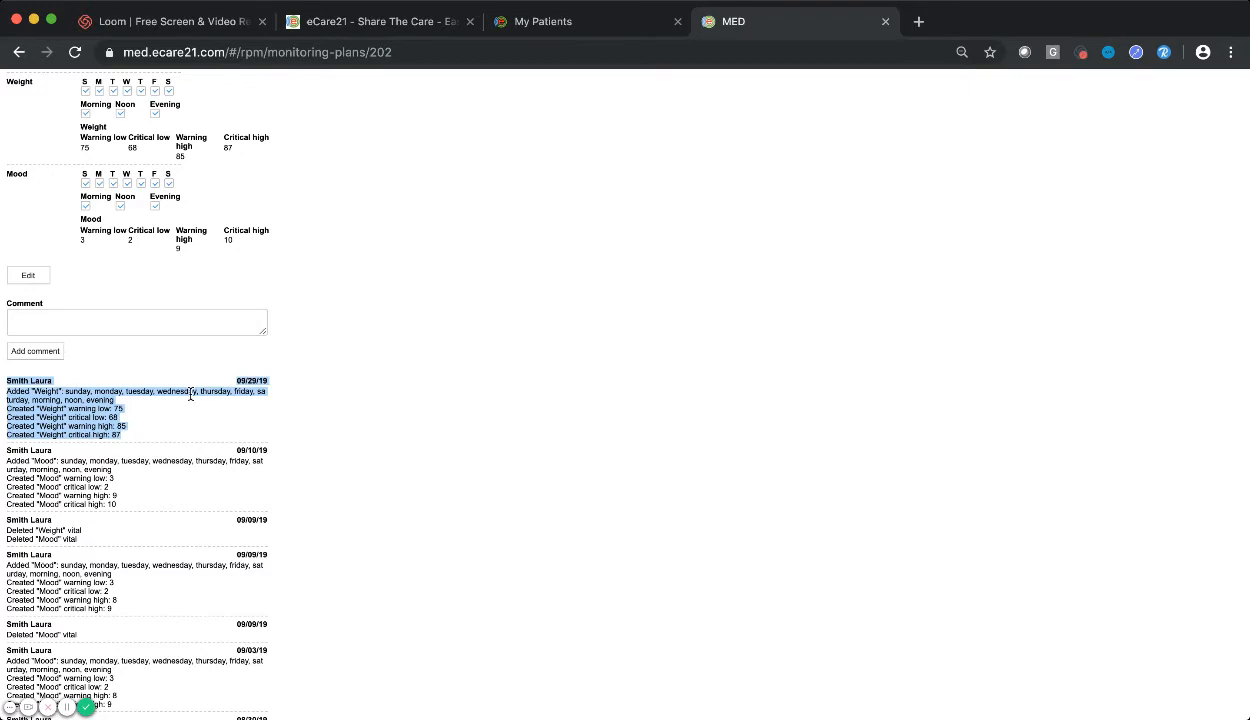
scroll(190, 393, up, 10)
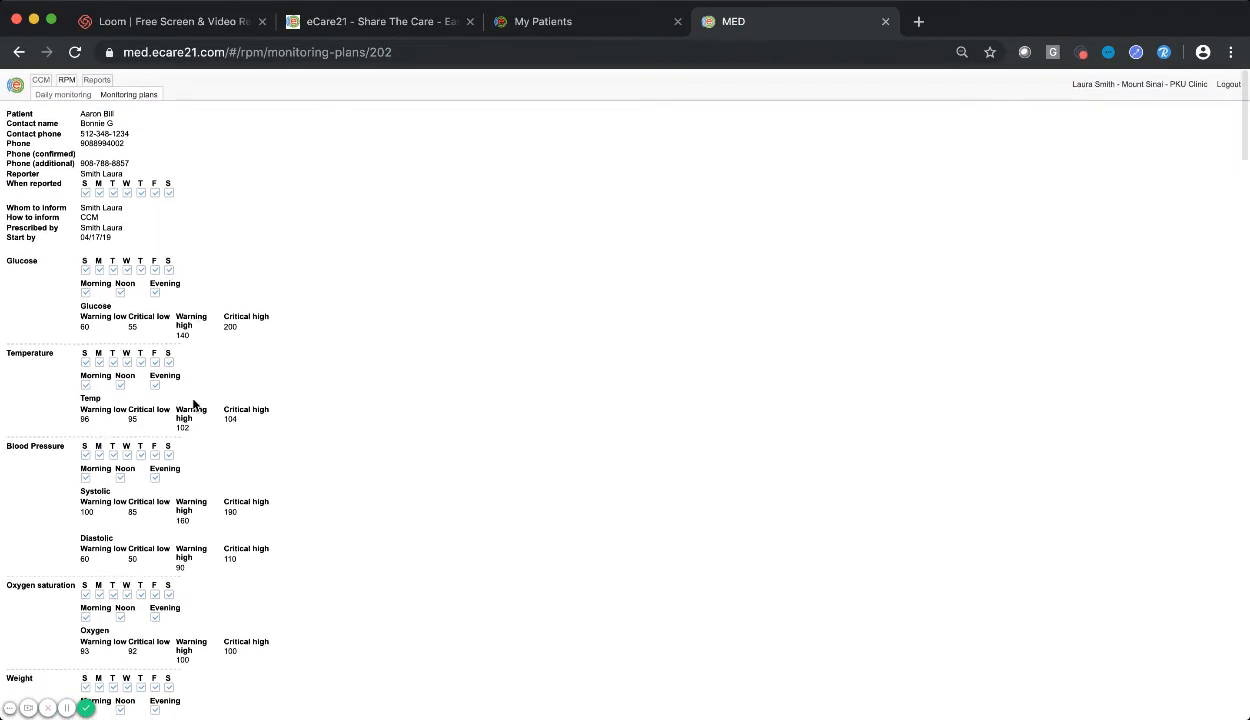
click(577, 25)
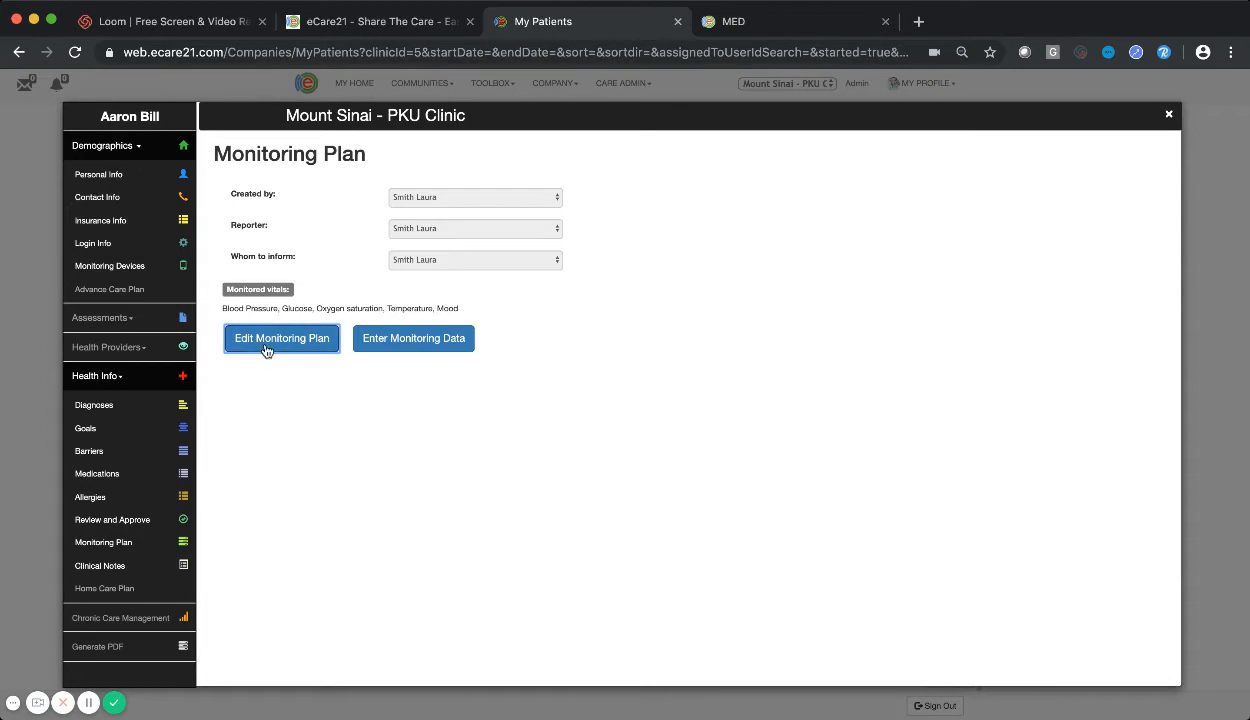
Step: Open the patient's monitoring data entry and review the Blood Pressure trend graph by month, and hide the graph
click(408, 343)
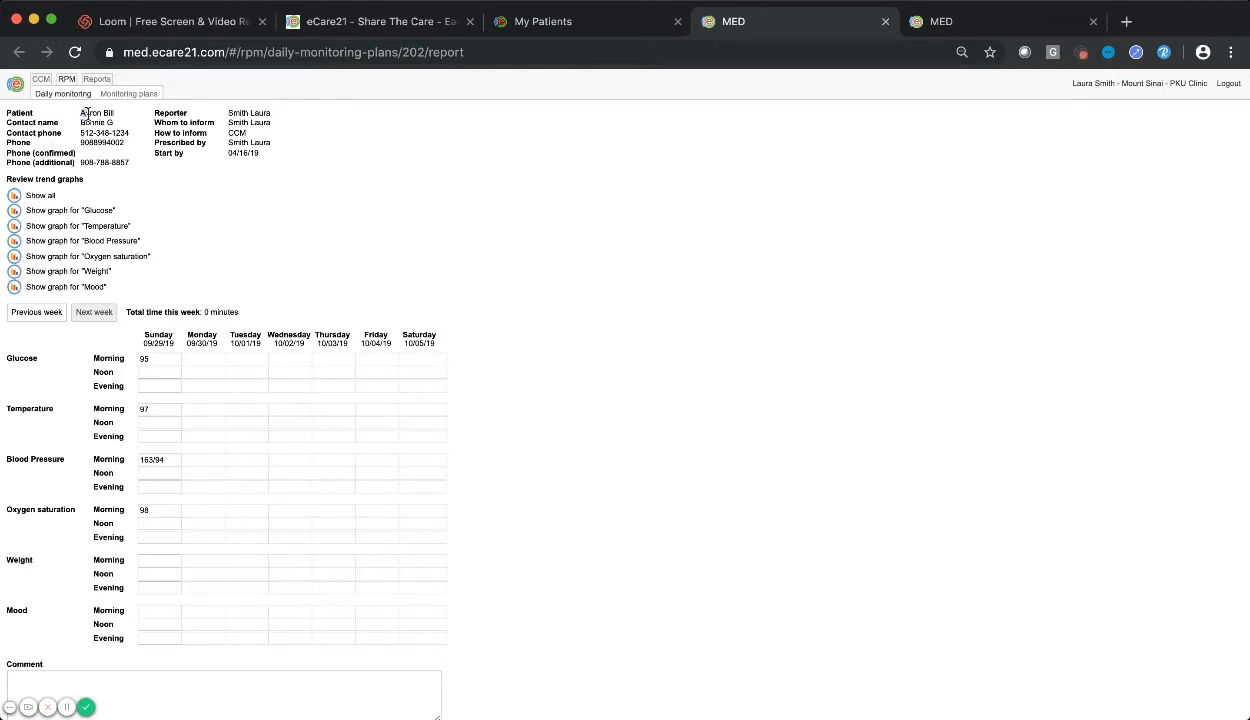
drag(80, 113, 122, 118)
click(13, 241)
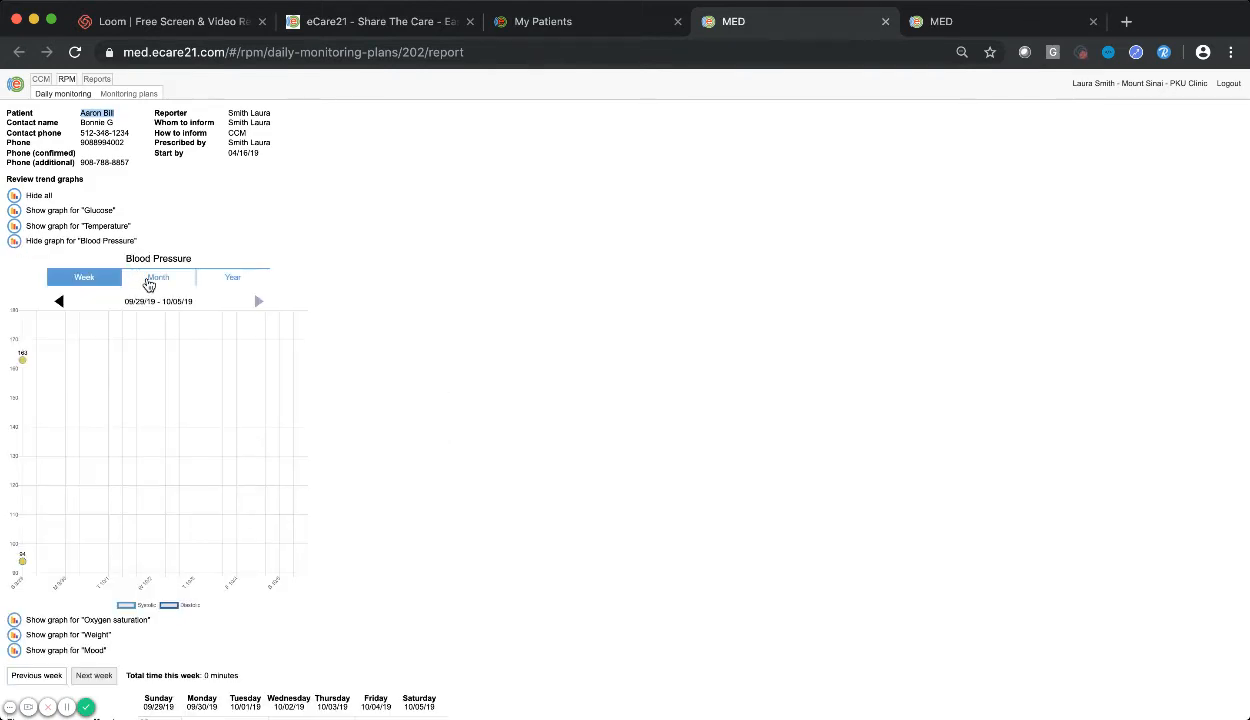
click(148, 281)
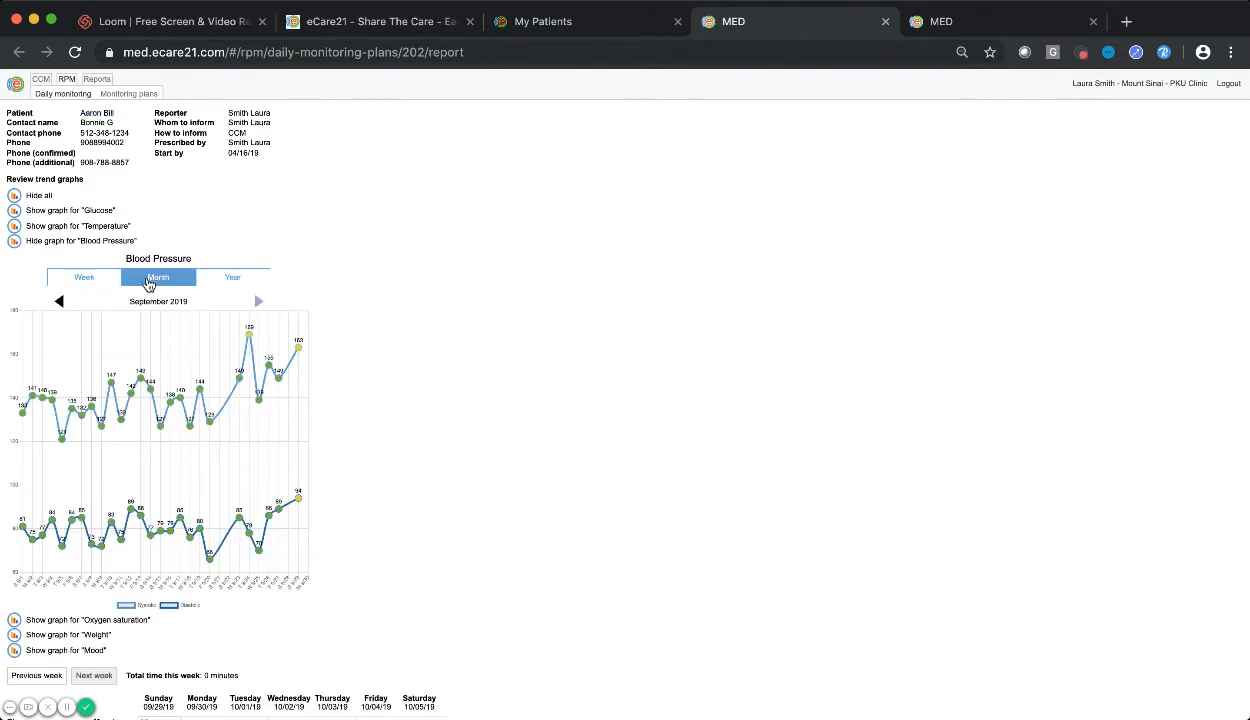
click(13, 241)
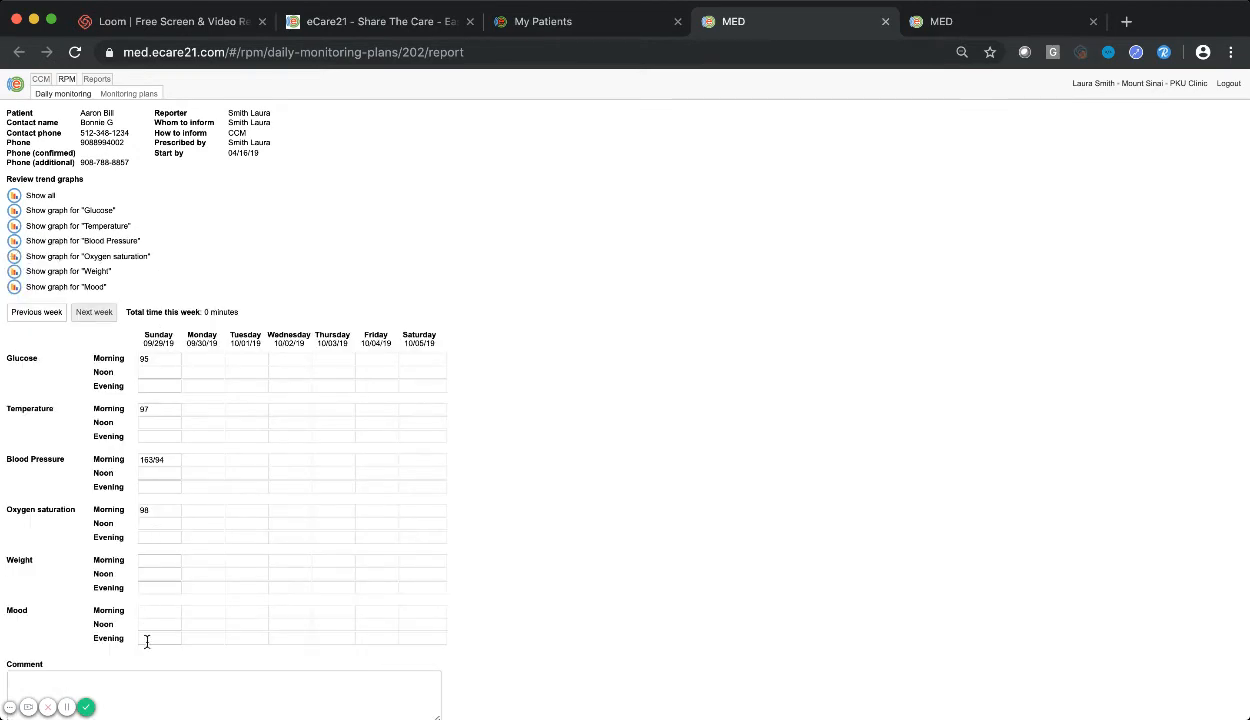
Step: Enter 88 for Weight and 7 for Mood as the Sunday 09/29/19 morning readings
scroll(168, 425, down, 3)
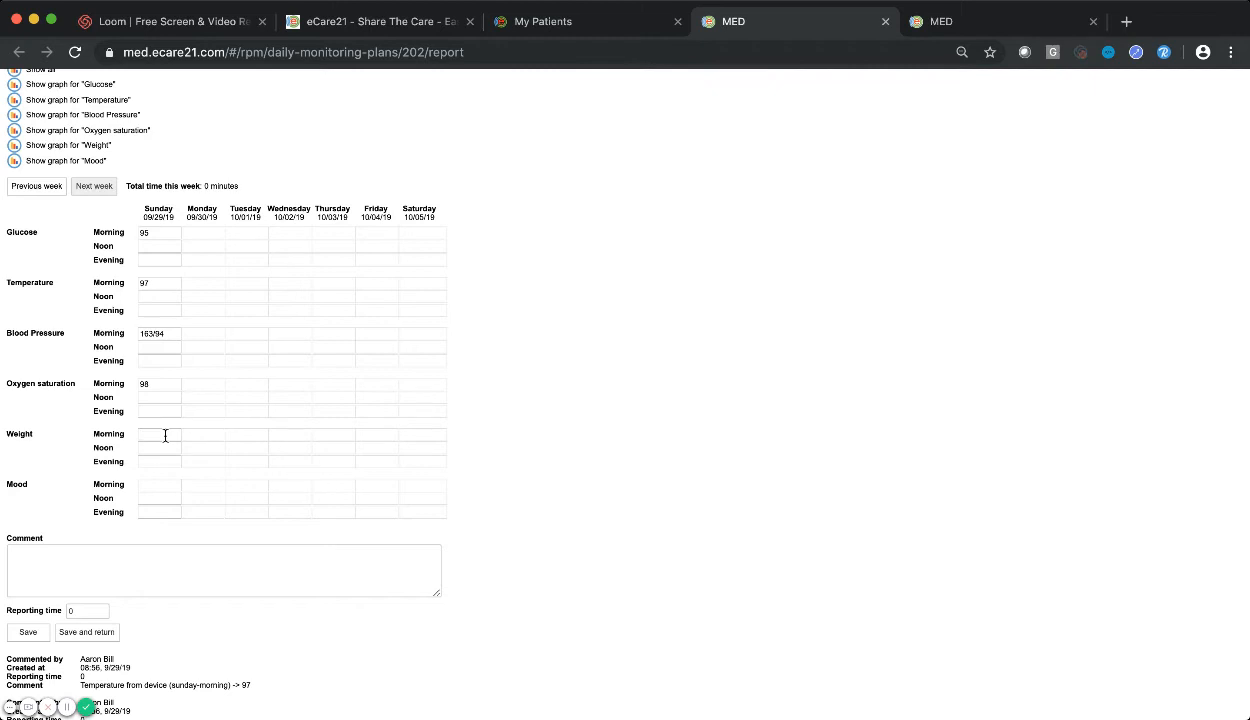
text(88)
click(159, 484)
text(7)
Step: Add the comment "entered weight and mood", set the reporting time to 3, and save the report
click(92, 554)
text(entered weight and mood)
click(82, 611)
key(BackSpace)
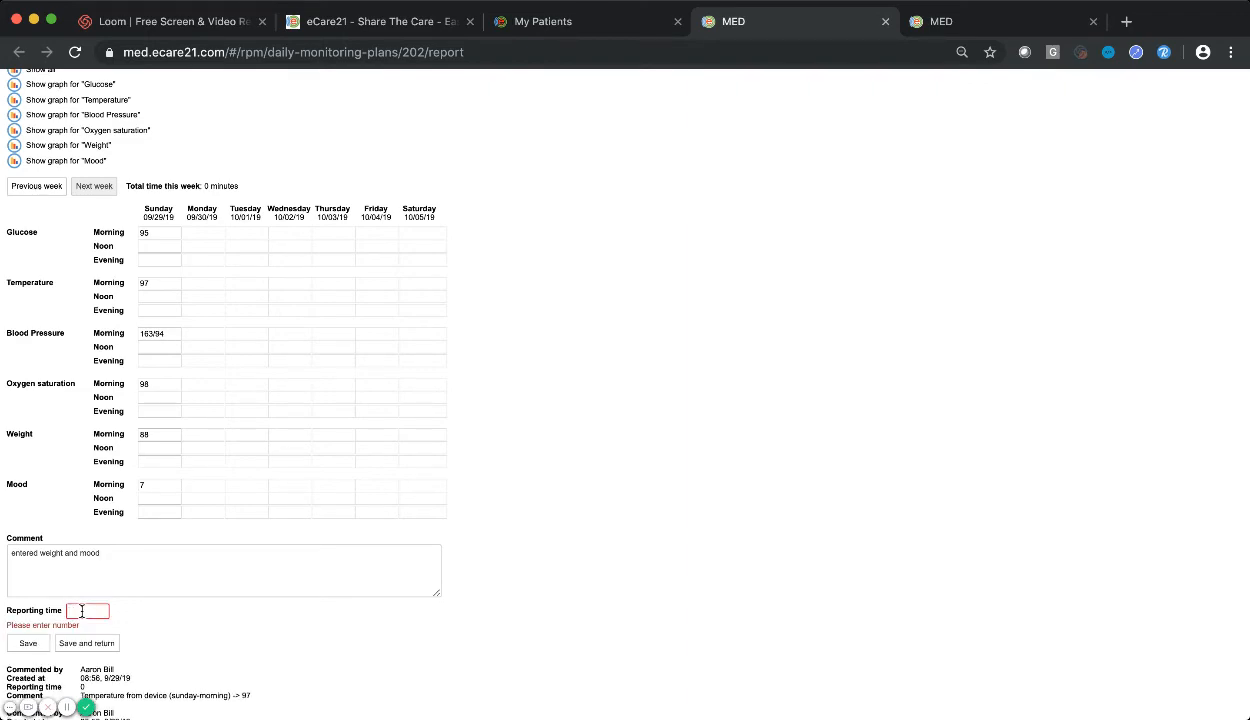
text(5)
click(36, 641)
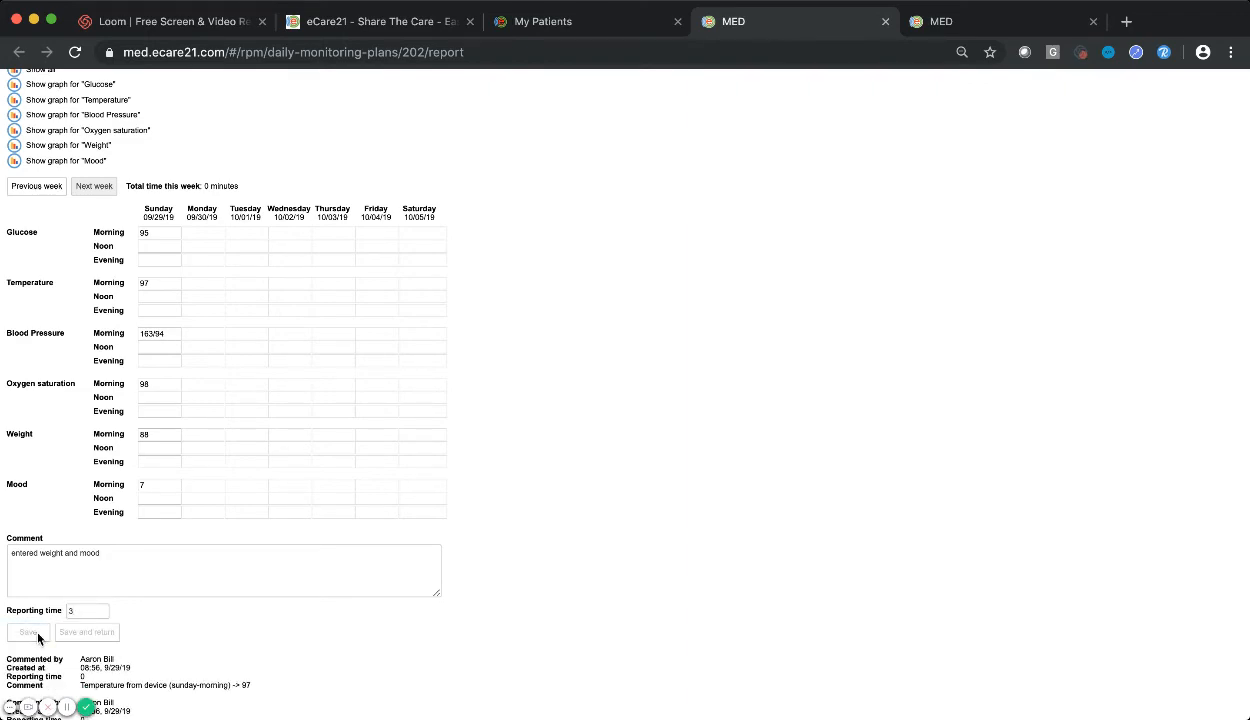
Step: Review the newly saved comment entry and the earlier device entries in the report's history
scroll(259, 605, down, 3)
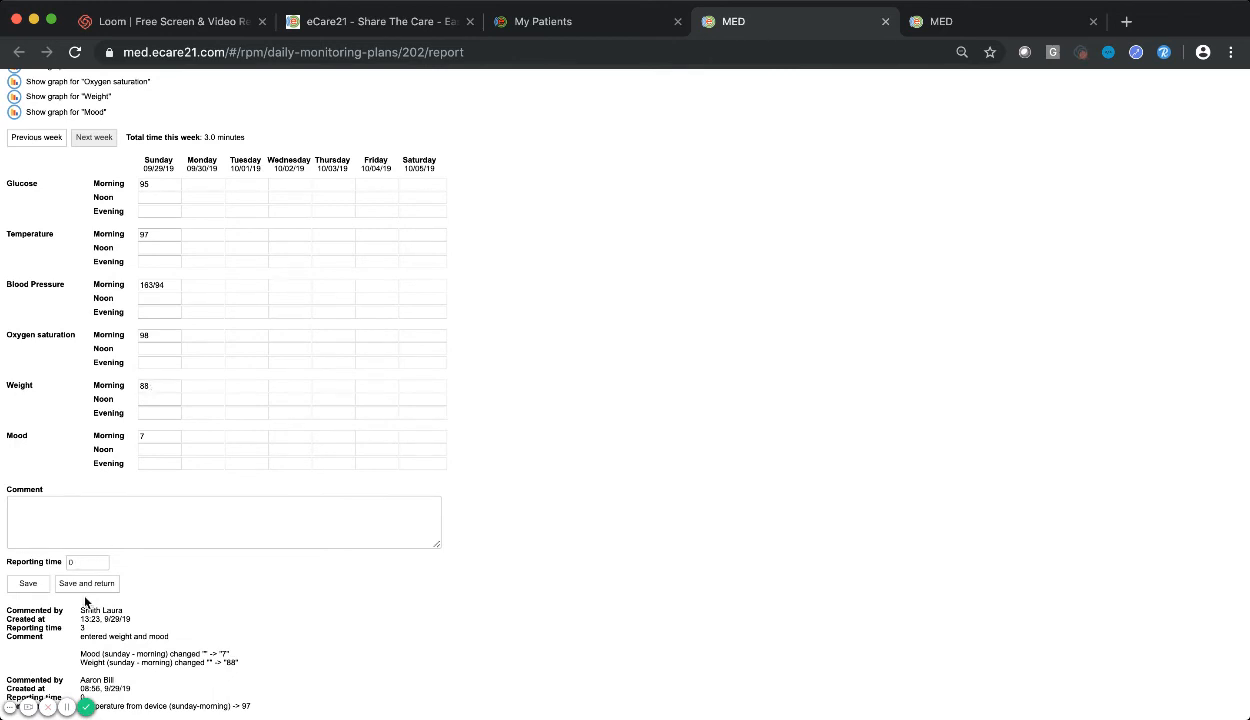
drag(80, 606, 253, 645)
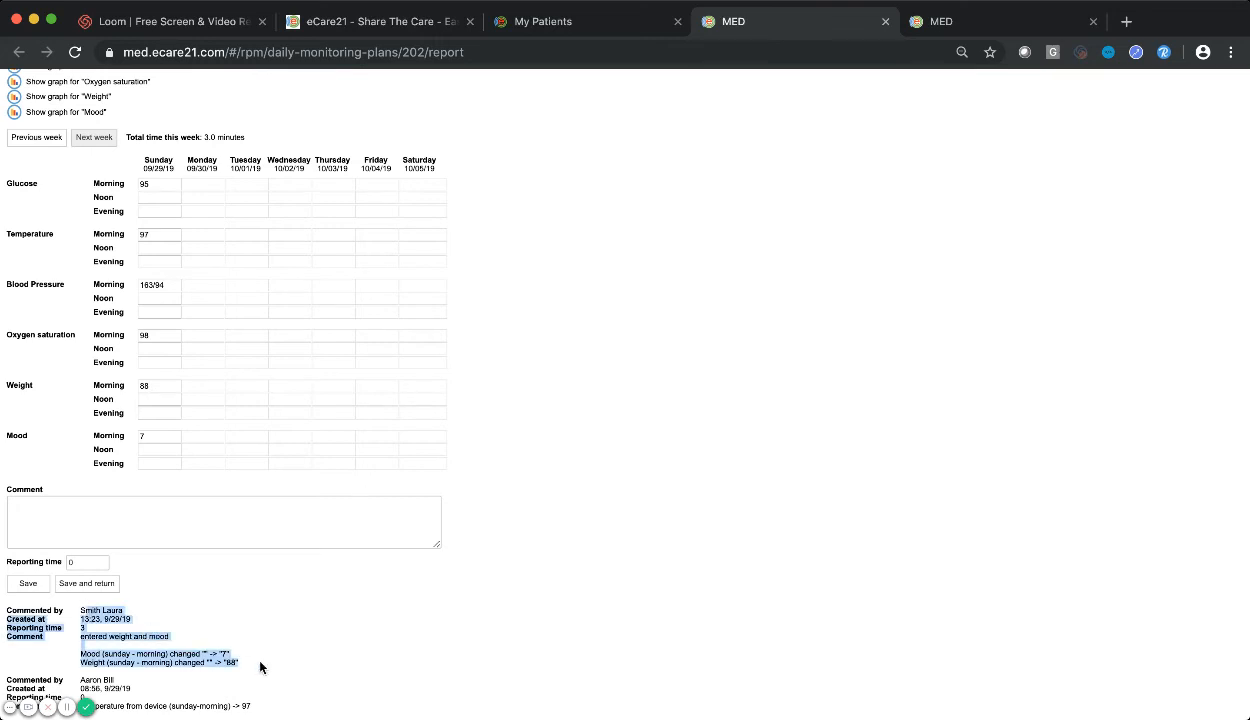
scroll(253, 645, down, 3)
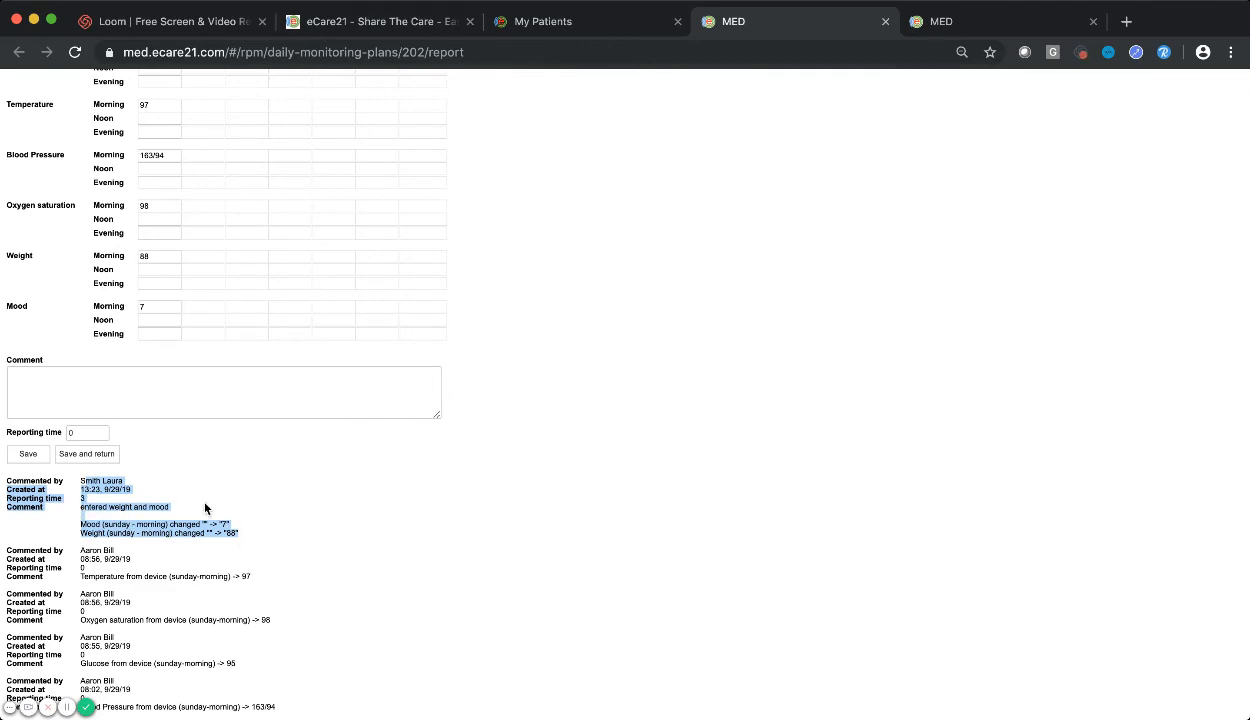
scroll(205, 509, up, 5)
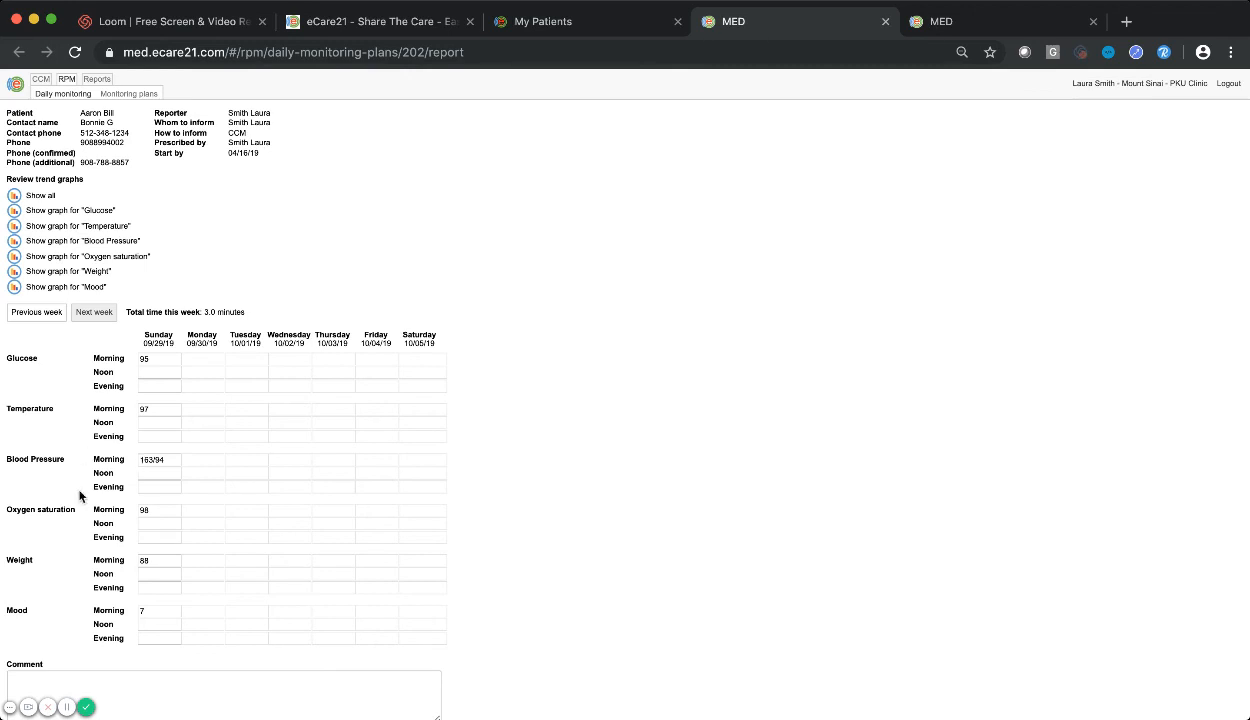
Step: Refresh the daily monitoring report and check Sunday's noon Oxygen saturation reading and its entry in the history
click(73, 50)
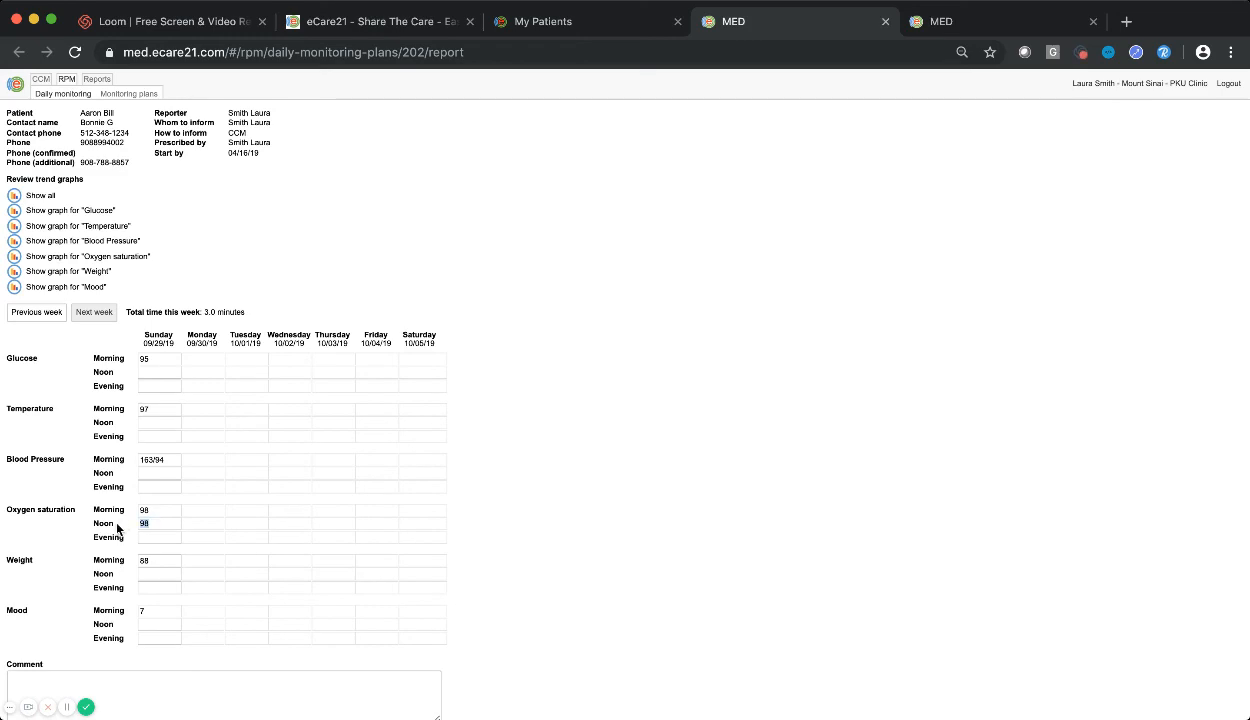
double_click(155, 524)
scroll(153, 520, down, 7)
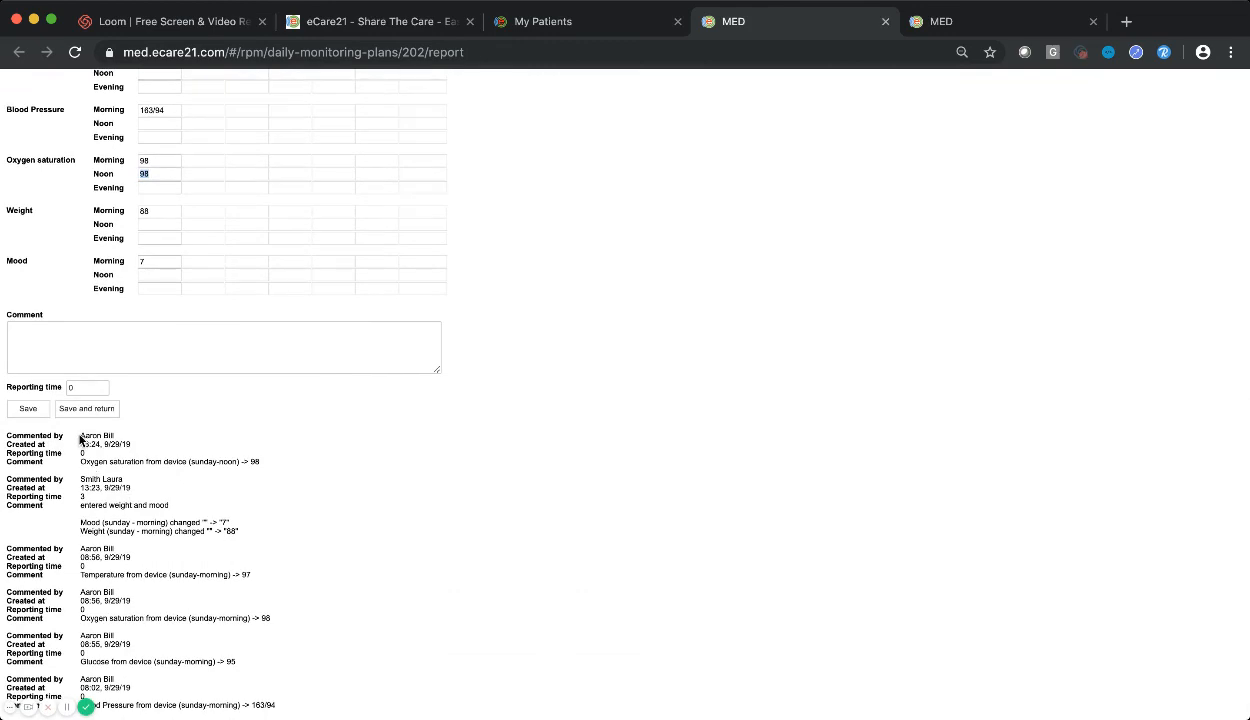
drag(82, 434, 283, 467)
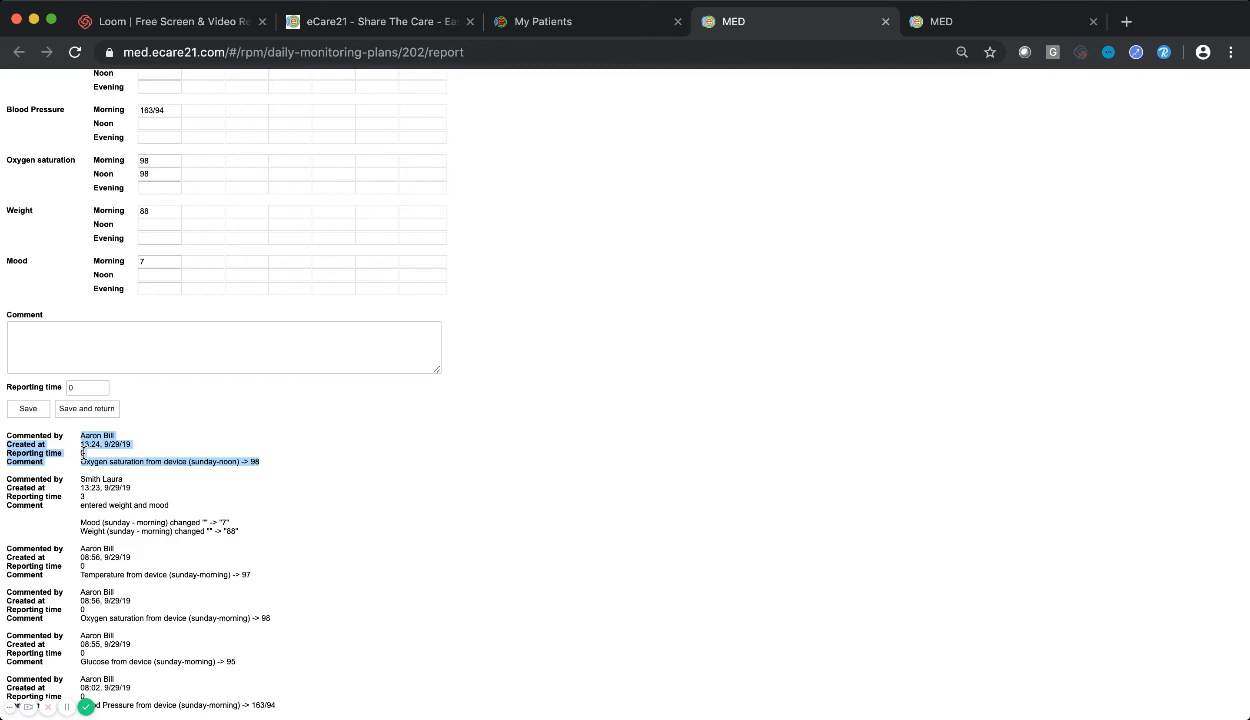
Step: Review the Oxygen saturation trend graph by month, and hide the graph
scroll(83, 452, up, 6)
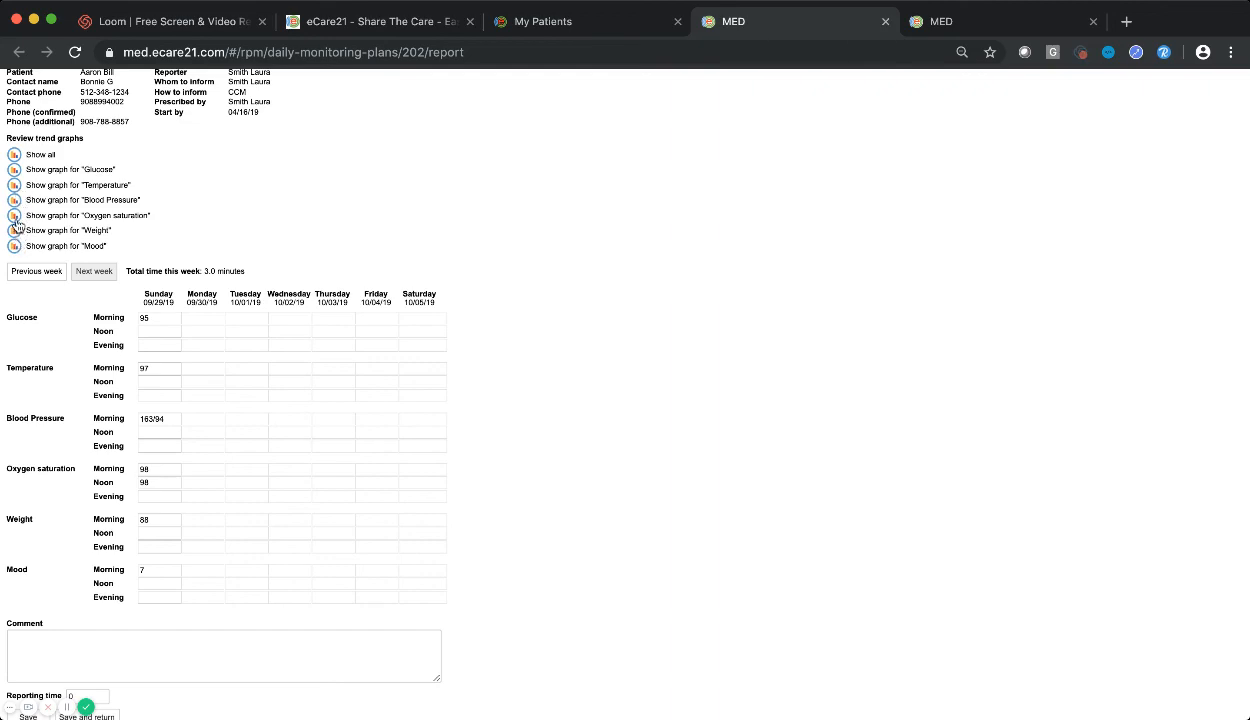
click(14, 216)
click(158, 252)
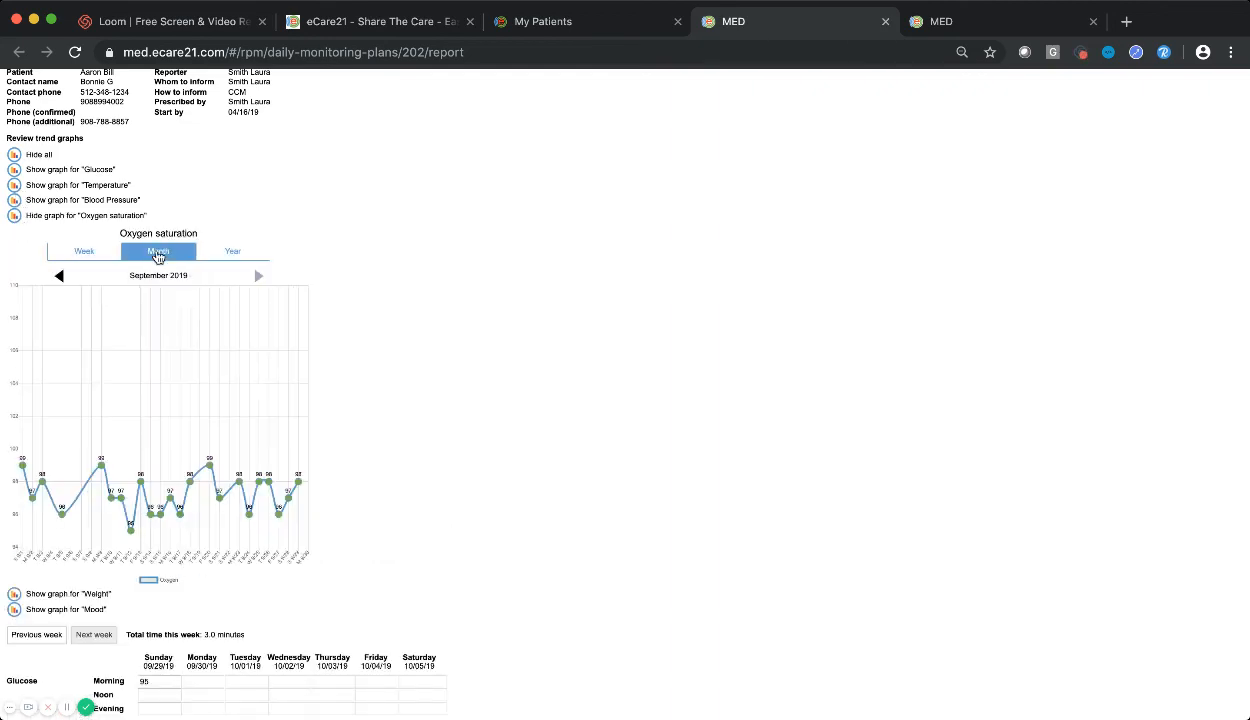
scroll(322, 480, down, 2)
scroll(331, 487, down, 1)
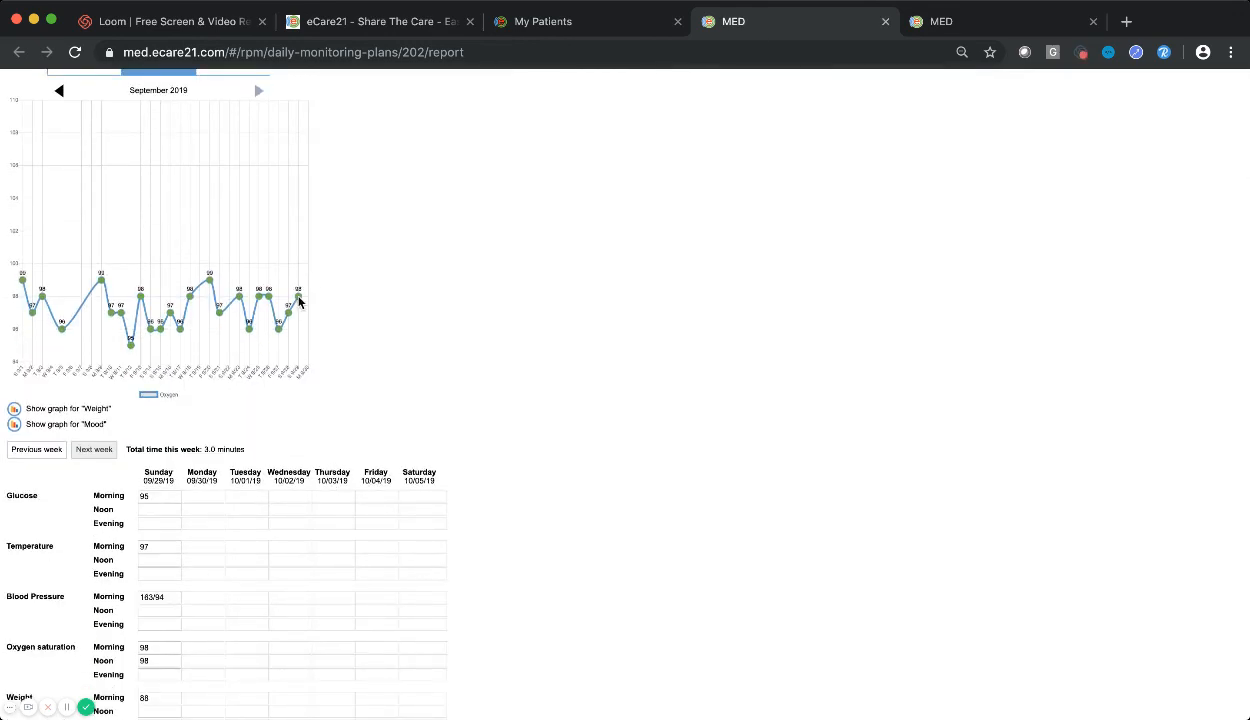
scroll(209, 229, up, 3)
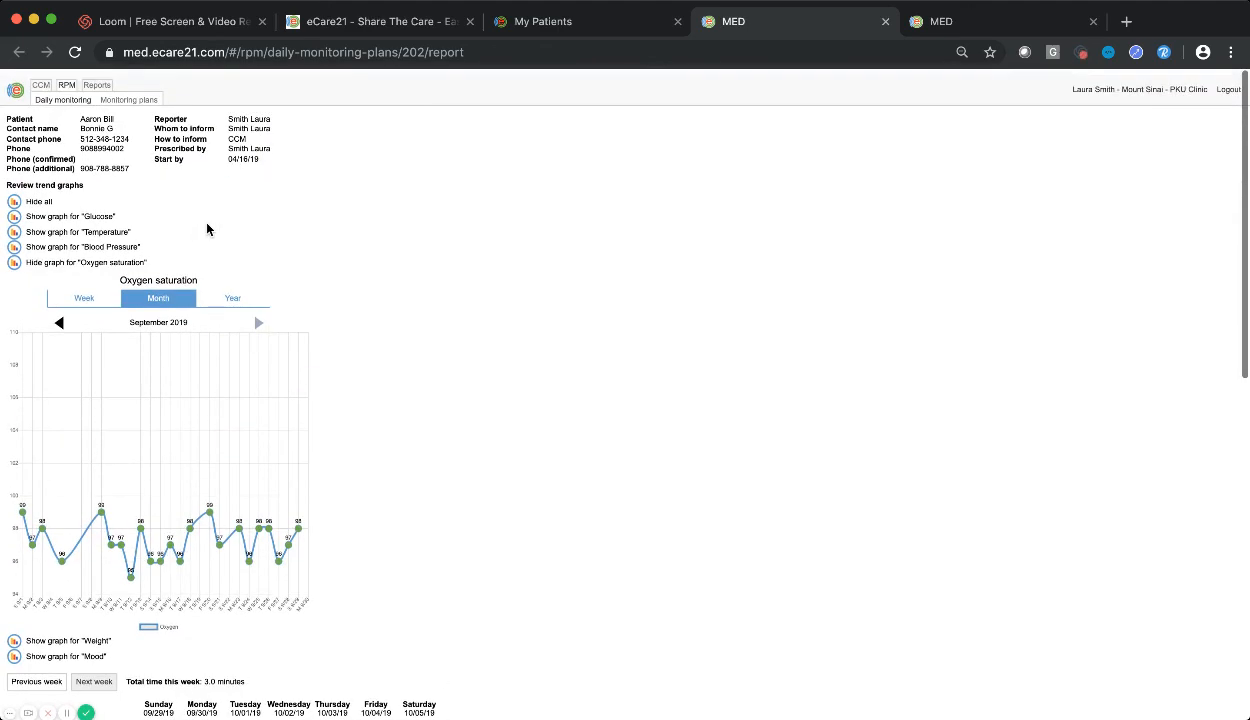
click(16, 256)
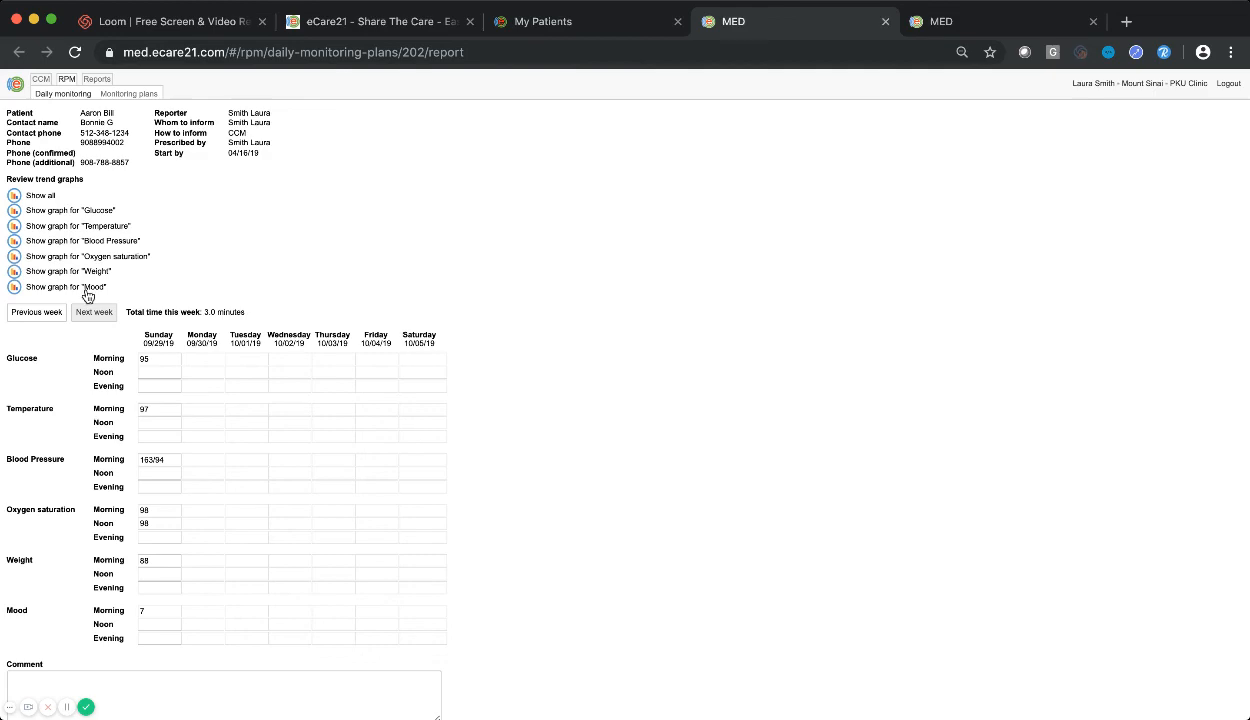